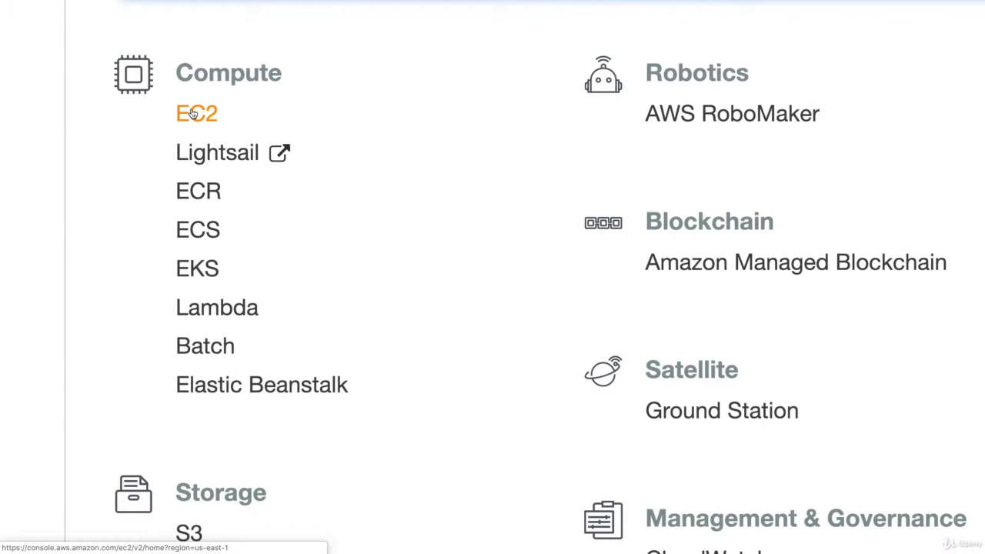
- Open the EC2 running instances and terminate the m3.medium instance
{"action": "left_click", "coordinate": [192, 114]}
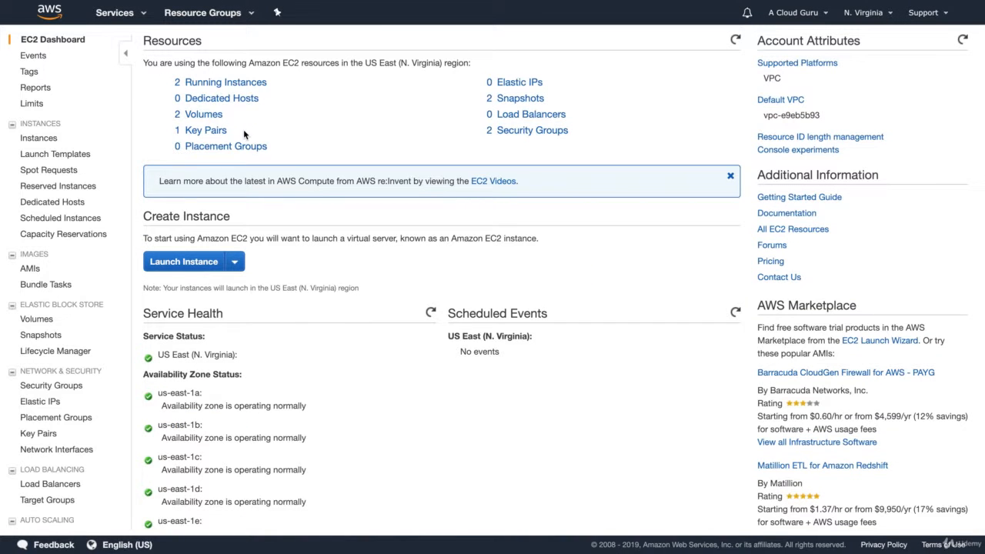
{"action": "left_click", "coordinate": [224, 82]}
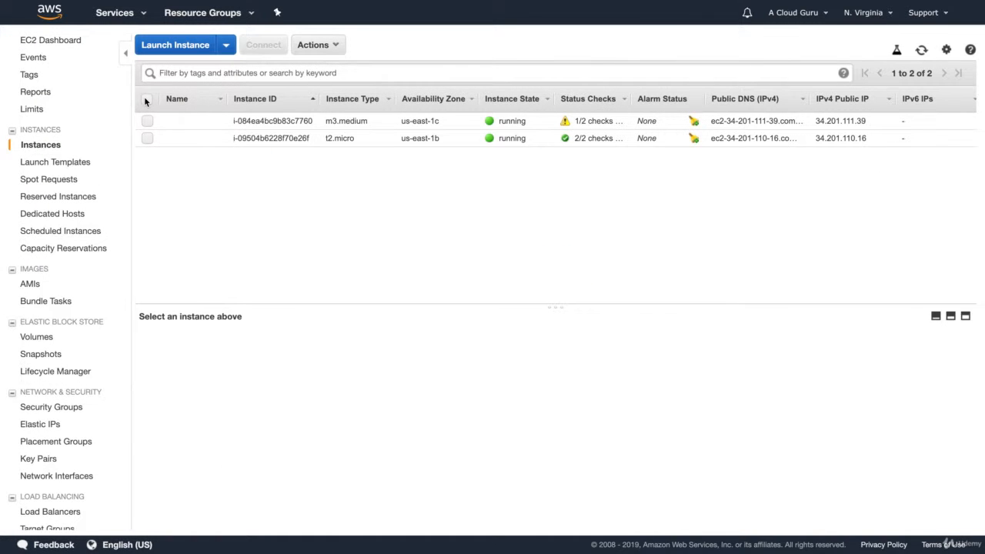
{"action": "left_click", "coordinate": [148, 122]}
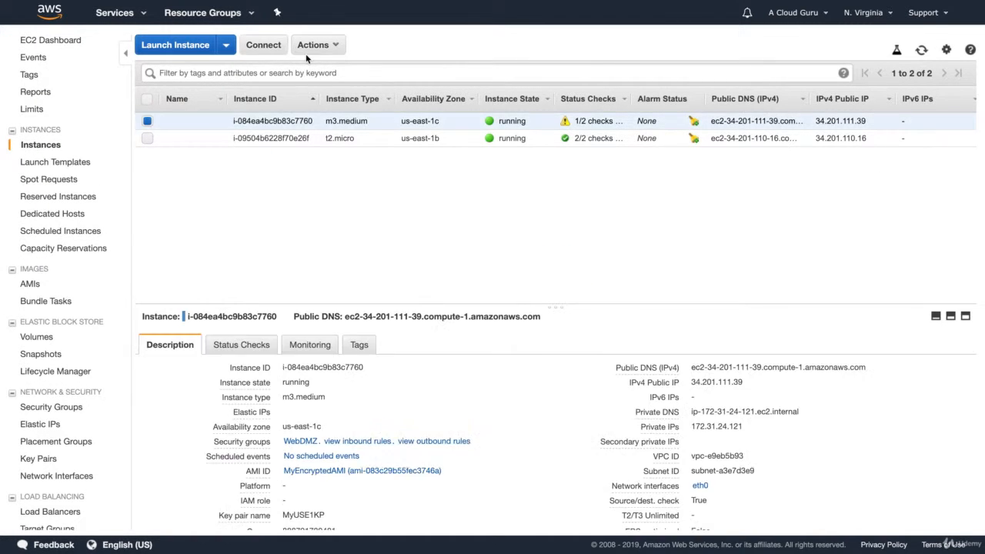
{"action": "left_click", "coordinate": [315, 45]}
{"action": "mouse_move", "coordinate": [353, 132]}
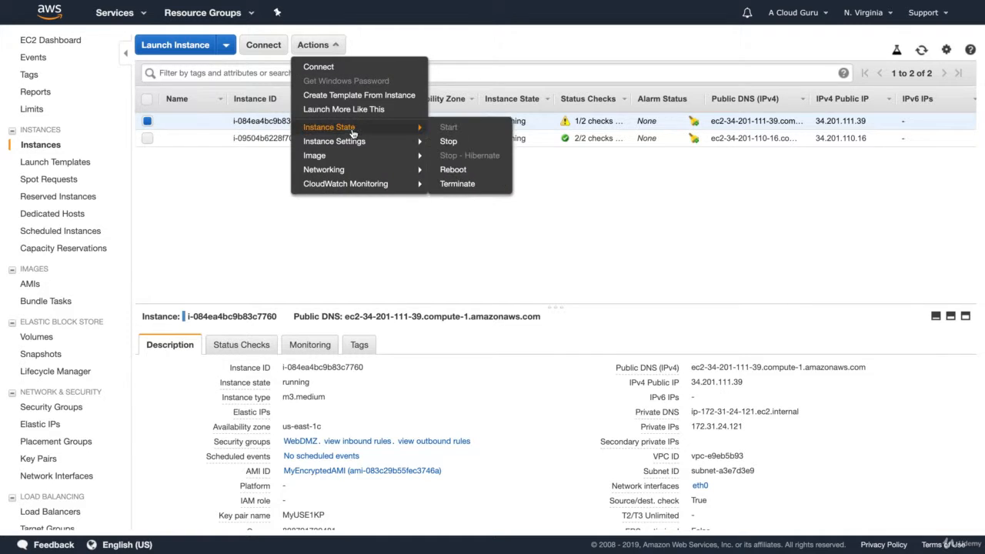
{"action": "left_click", "coordinate": [454, 184]}
{"action": "left_click", "coordinate": [666, 357]}
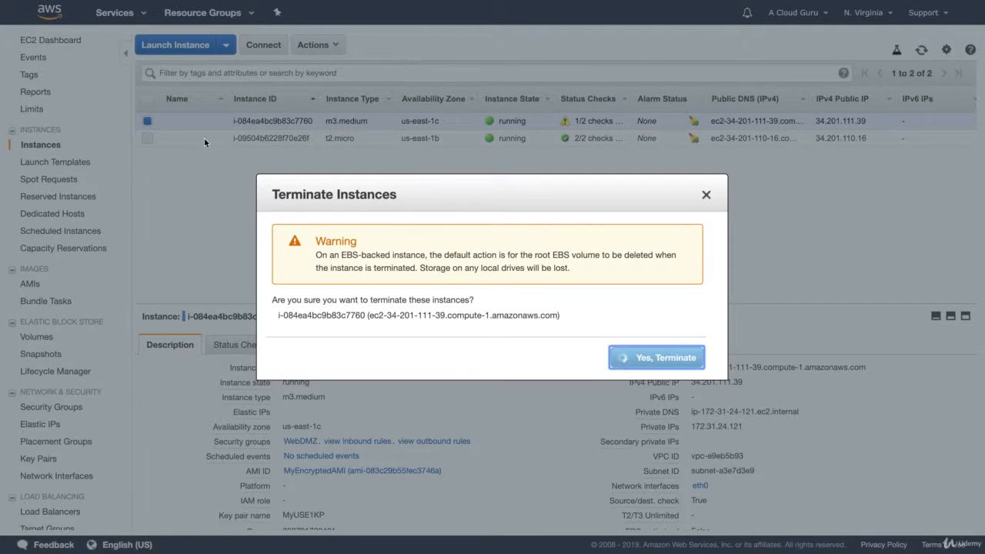
- Terminate the remaining t2.micro instance as well
{"action": "left_click", "coordinate": [147, 138]}
{"action": "left_click", "coordinate": [147, 121]}
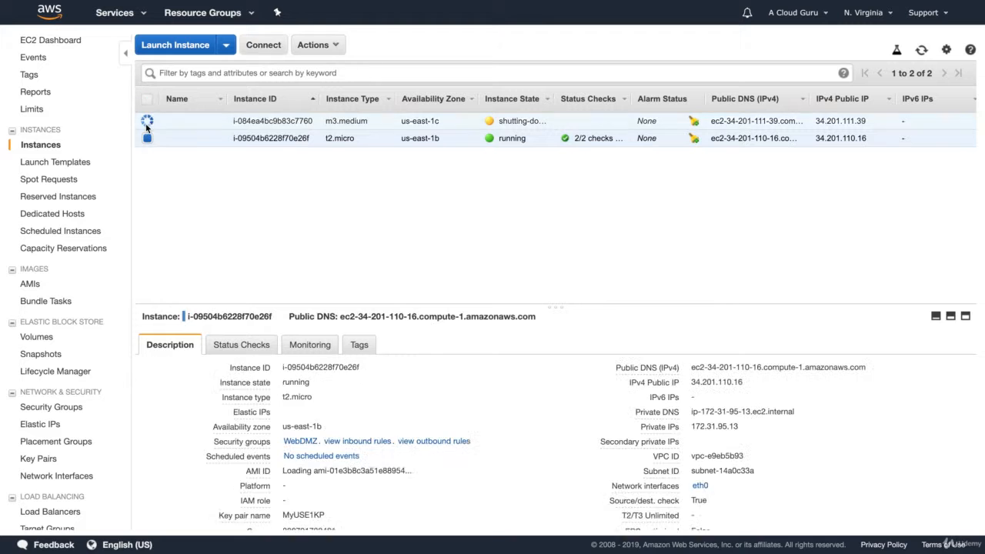
{"action": "left_click", "coordinate": [330, 46]}
{"action": "mouse_move", "coordinate": [385, 127]}
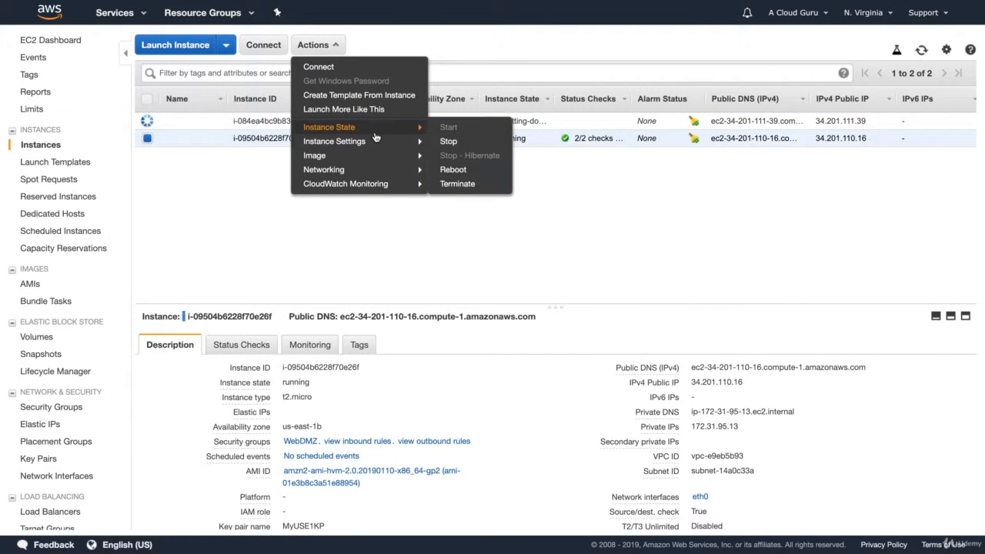
{"action": "left_click", "coordinate": [454, 184]}
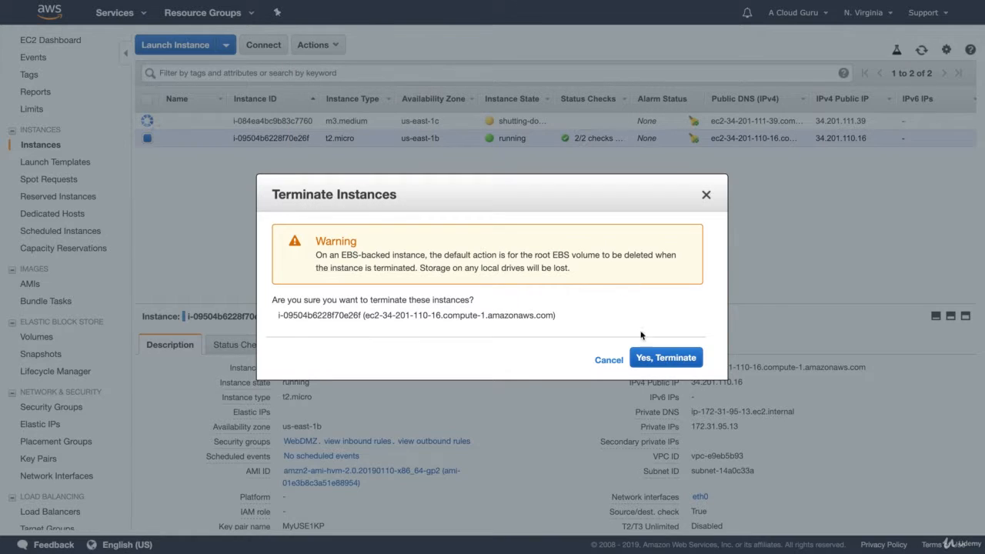
{"action": "left_click", "coordinate": [665, 357]}
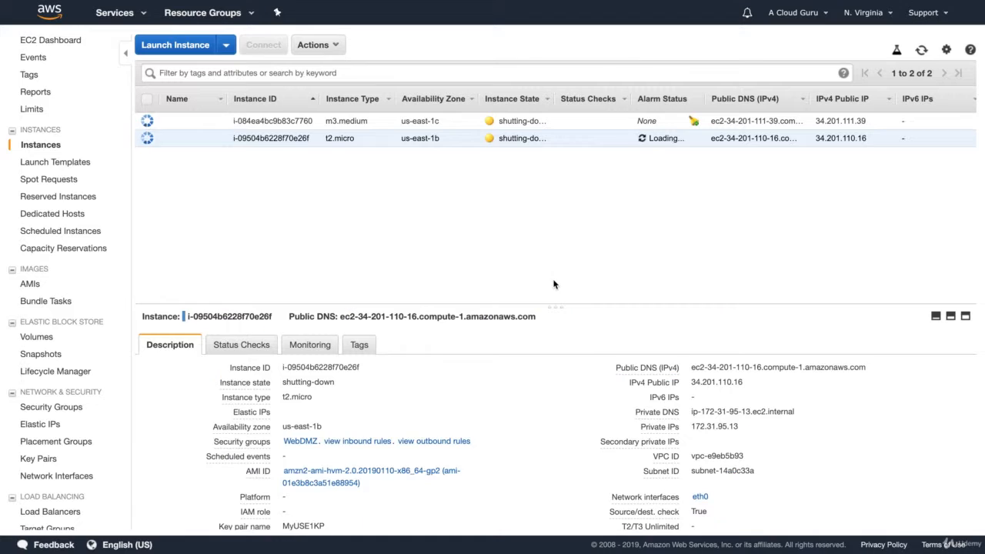
- Start launching a new instance from the Amazon Linux 2 AMI as t2.micro with CloudWatch detailed monitoring enabled
{"action": "left_click", "coordinate": [173, 49]}
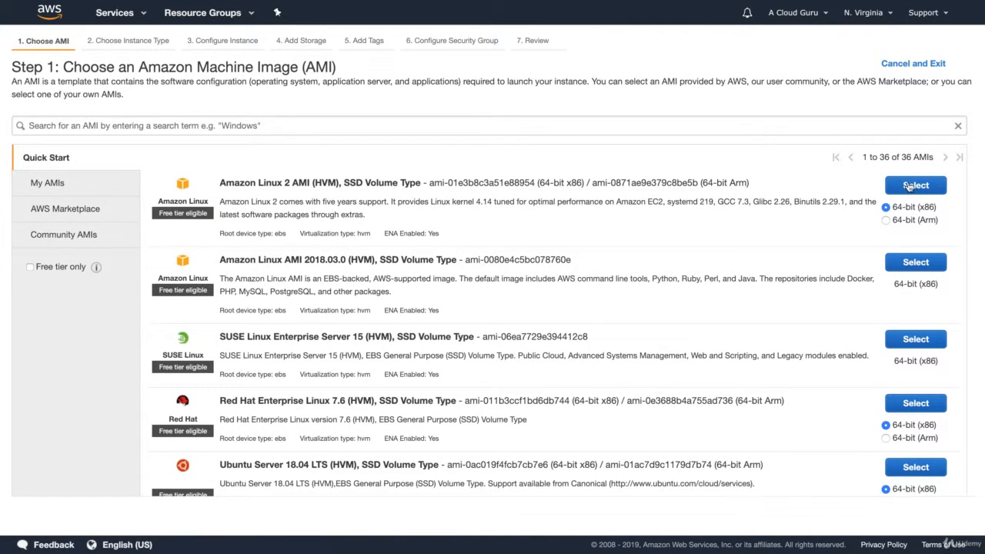
{"action": "left_click", "coordinate": [911, 188]}
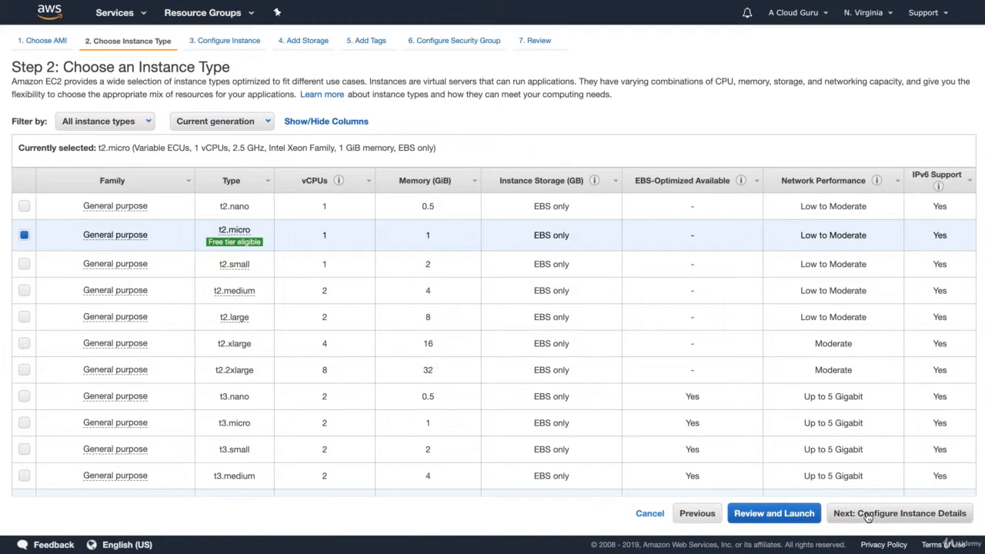
{"action": "left_click", "coordinate": [947, 514]}
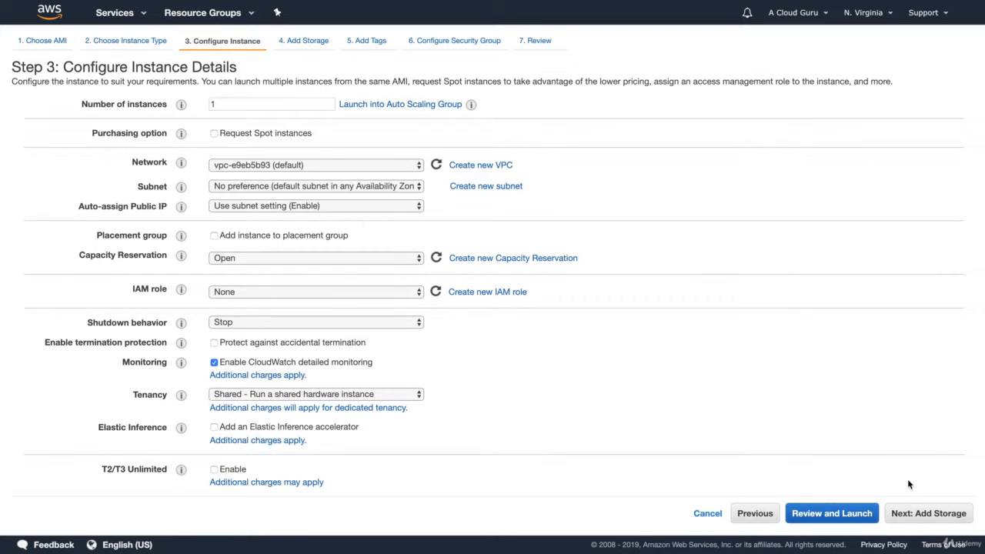
{"action": "left_click", "coordinate": [927, 513]}
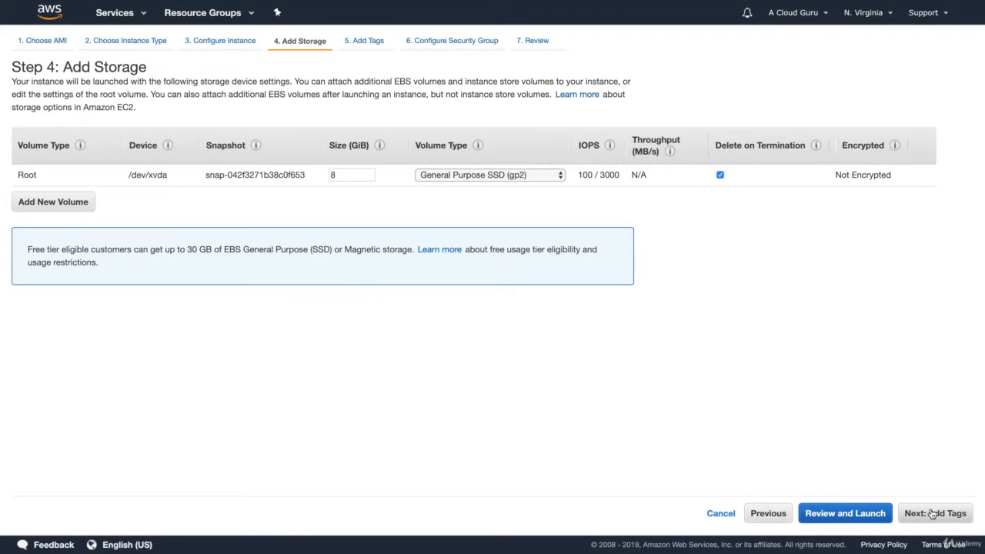
- Add a Name tag with the value CloudWatchEC2Detailed to the instance and volumes
{"action": "left_click", "coordinate": [934, 513]}
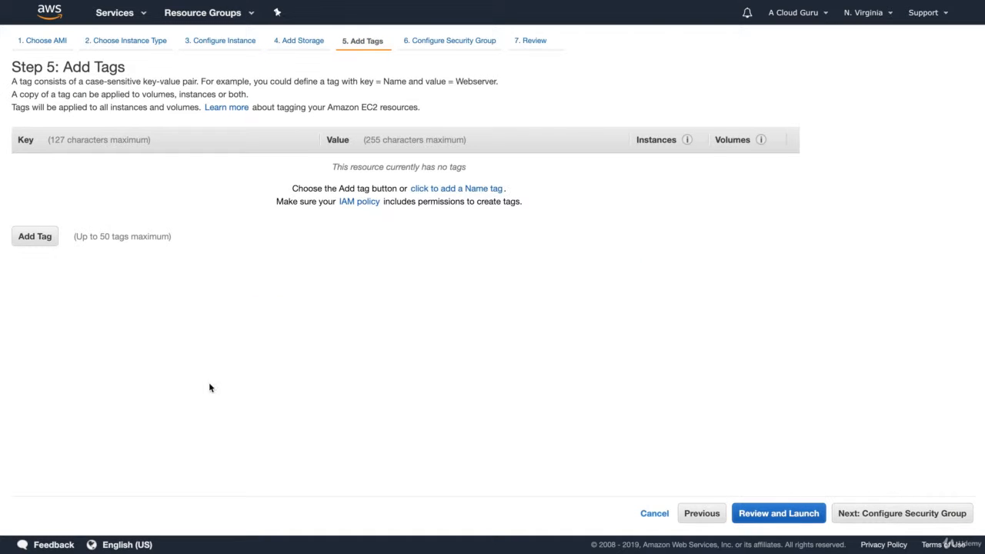
{"action": "left_click", "coordinate": [34, 236]}
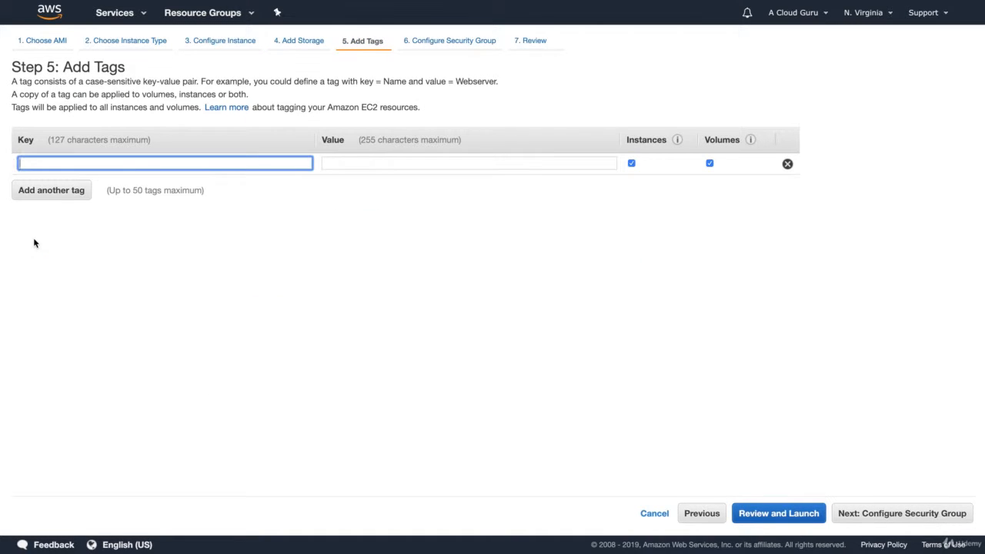
{"action": "type", "text": "Neme"}
{"action": "key", "text": "Tab"}
{"action": "type", "text": "Cl"}
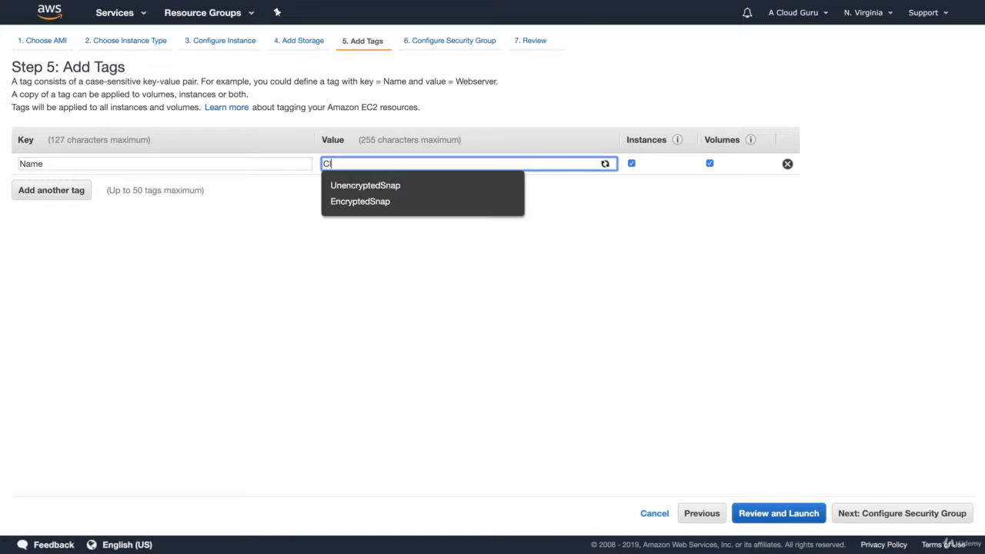
{"action": "type", "text": "oudWatch"}
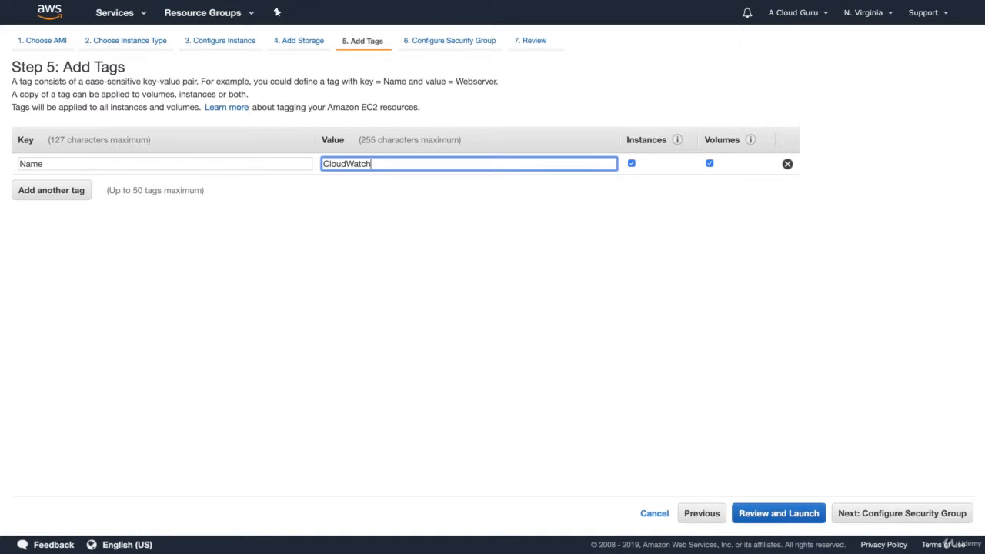
{"action": "type", "text": "EC2Detailed"}
{"action": "left_click", "coordinate": [910, 511]}
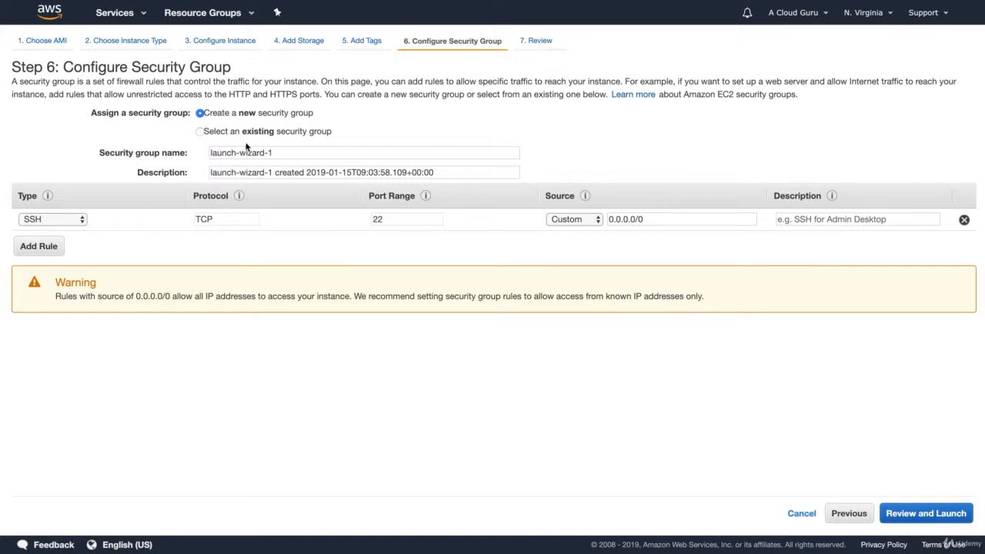
- Assign the existing WebDMZ security group and proceed to review
{"action": "left_click", "coordinate": [248, 132]}
{"action": "left_click", "coordinate": [232, 198]}
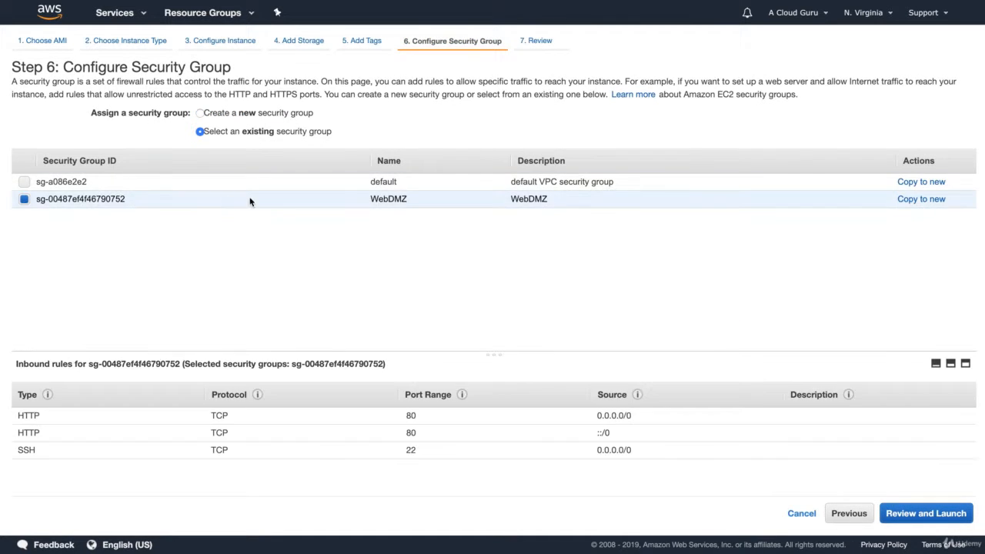
{"action": "left_click", "coordinate": [937, 513]}
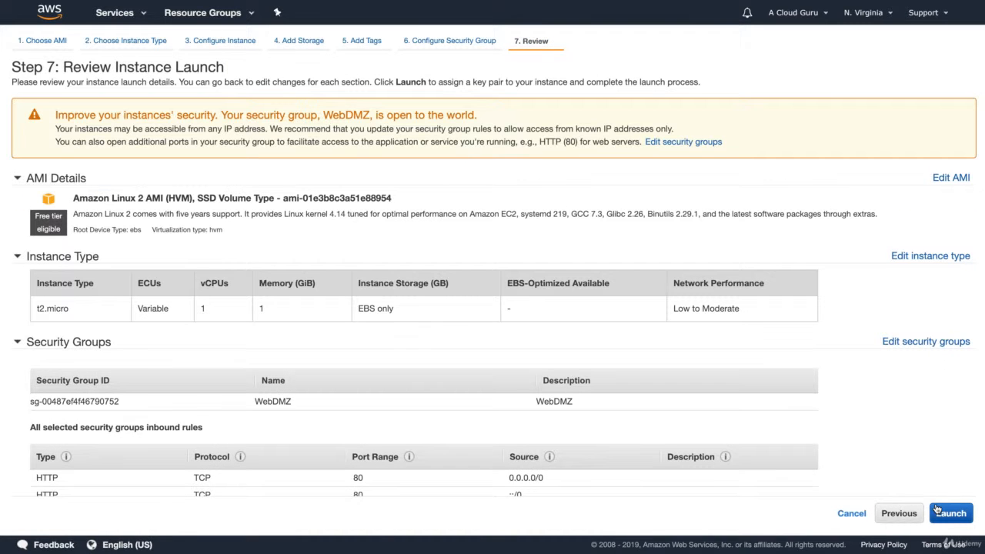
- Launch the instance with the existing MyUSE1KP key pair, acknowledging access to its private key file
{"action": "left_click", "coordinate": [936, 511]}
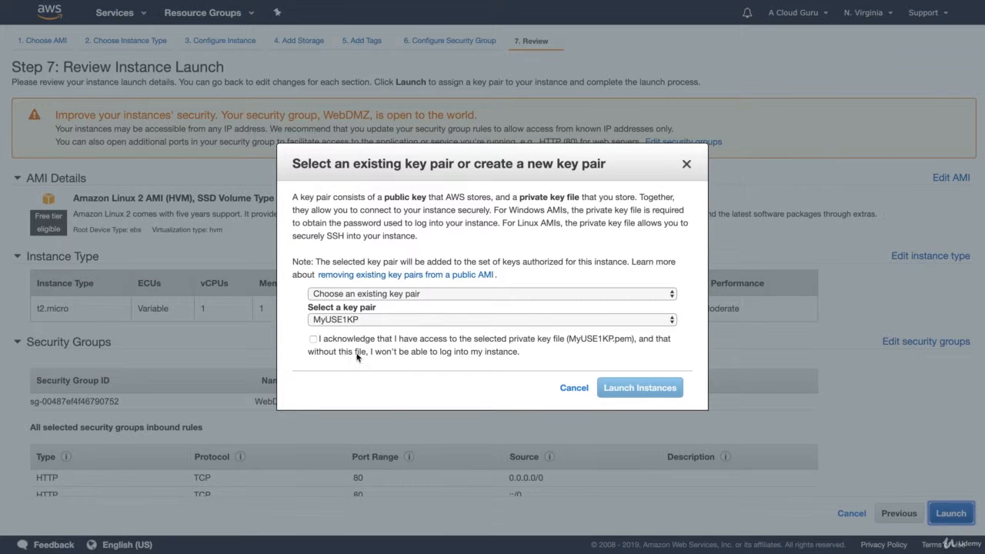
{"action": "left_click", "coordinate": [362, 341]}
{"action": "left_click", "coordinate": [643, 391]}
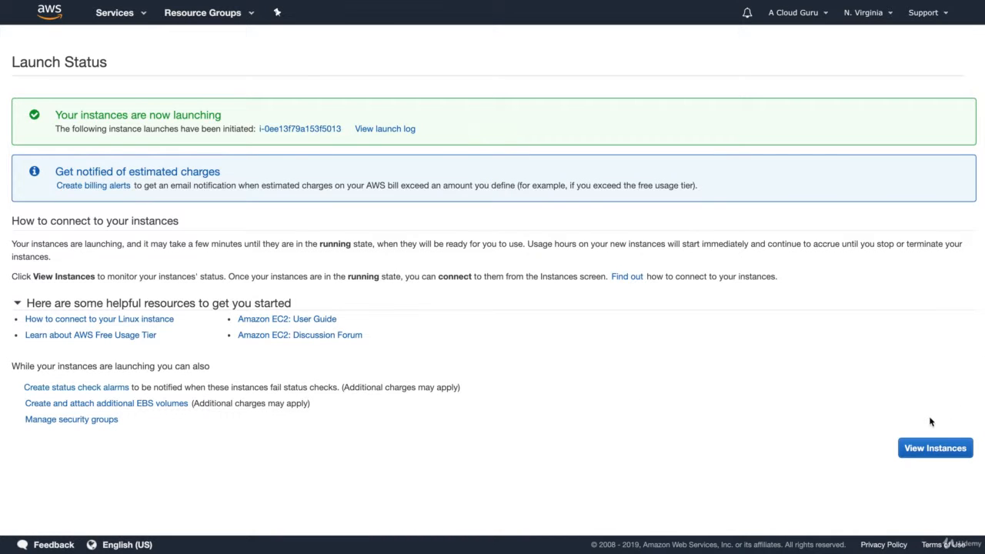
{"action": "left_click", "coordinate": [924, 447]}
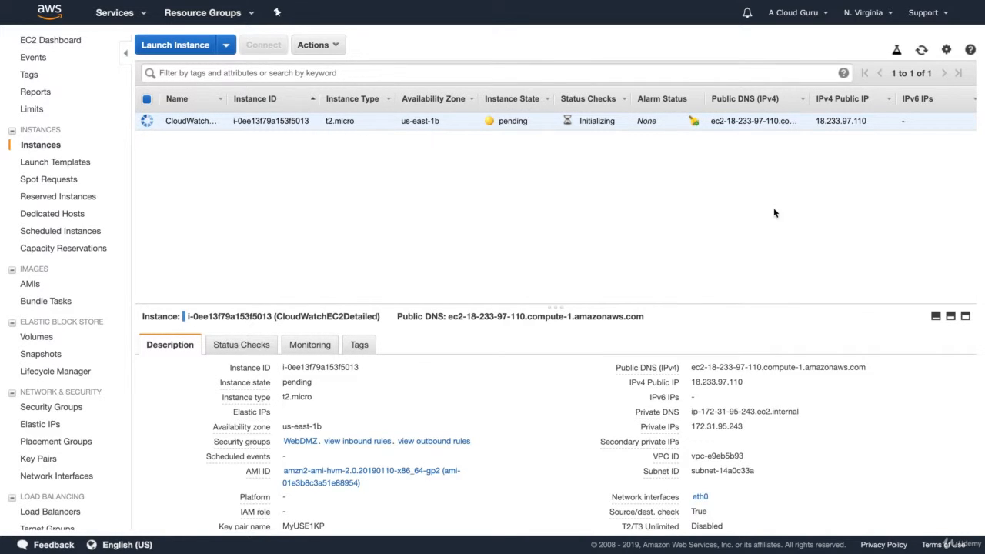
- Examine the new instance's status checks and its CloudWatch monitoring graphs
{"action": "left_click", "coordinate": [753, 382]}
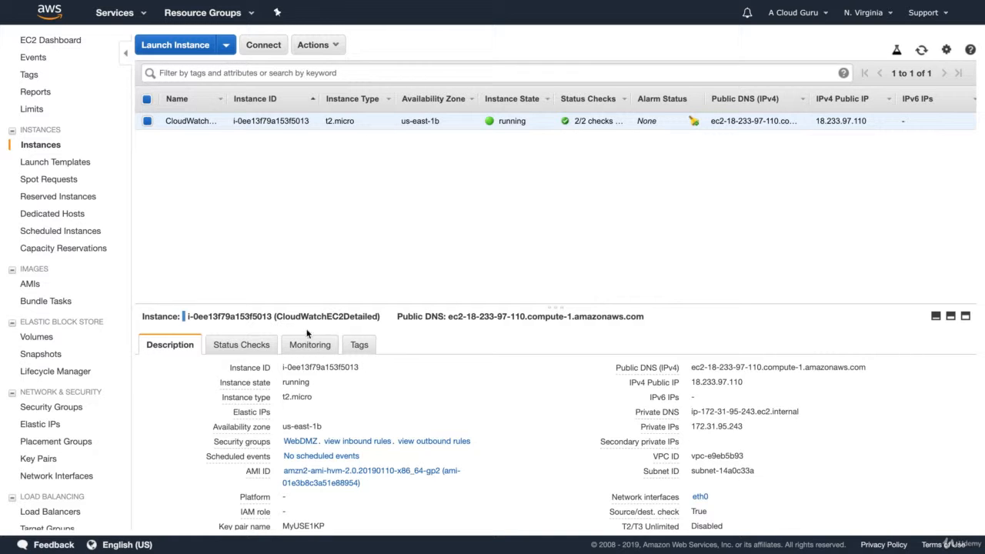
{"action": "left_click", "coordinate": [235, 352]}
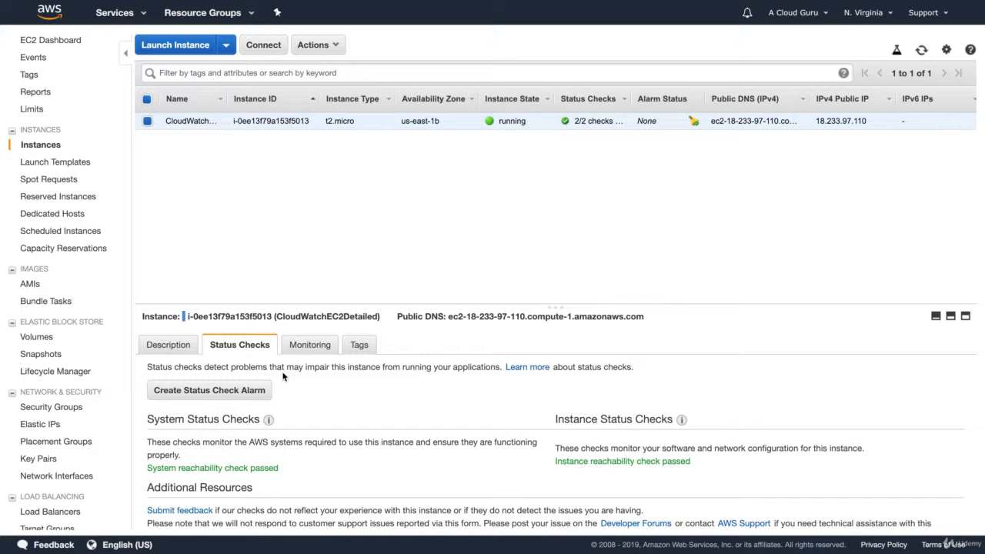
{"action": "left_click", "coordinate": [307, 345]}
{"action": "scroll", "coordinate": [308, 432], "scroll_direction": "down", "scroll_amount": 3}
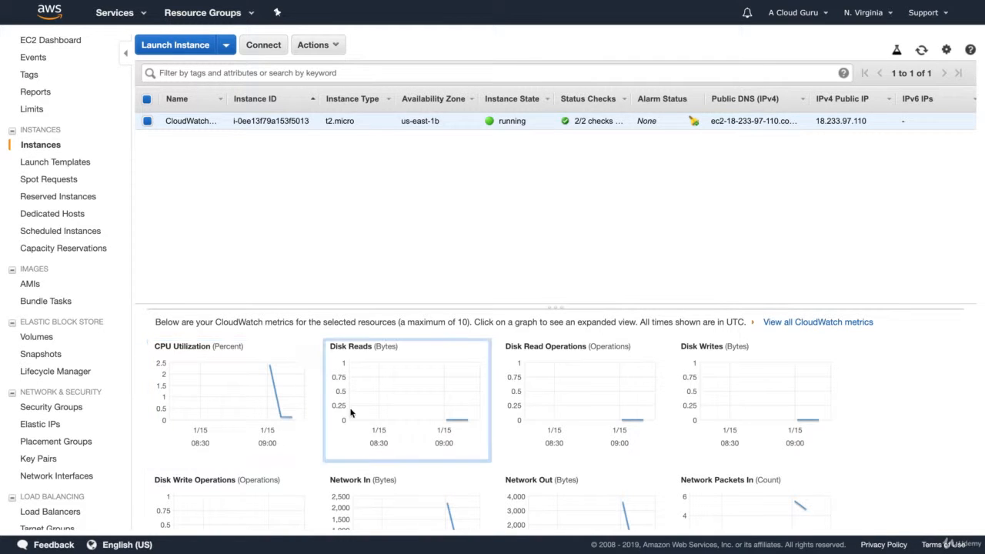
{"action": "scroll", "coordinate": [355, 413], "scroll_direction": "down", "scroll_amount": 4}
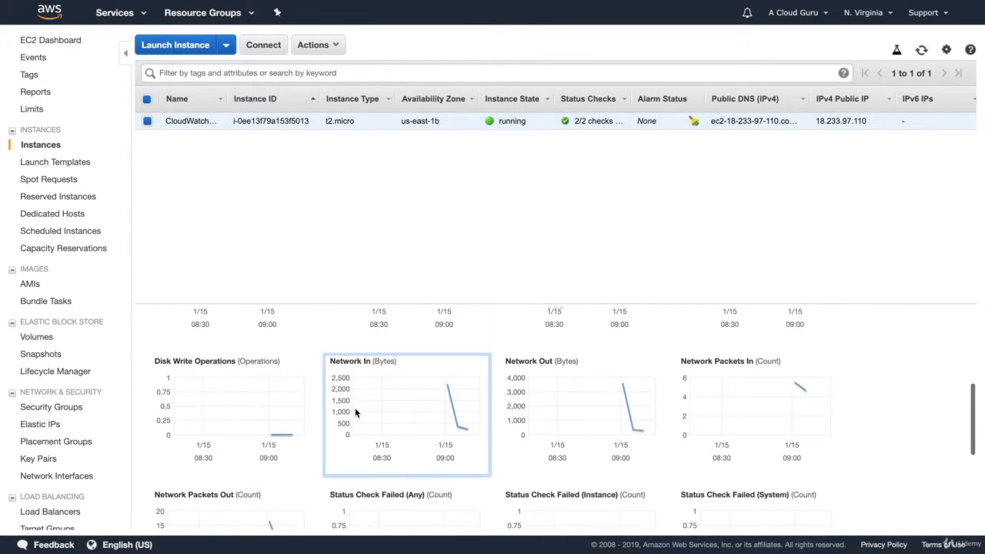
{"action": "scroll", "coordinate": [356, 414], "scroll_direction": "down", "scroll_amount": 4}
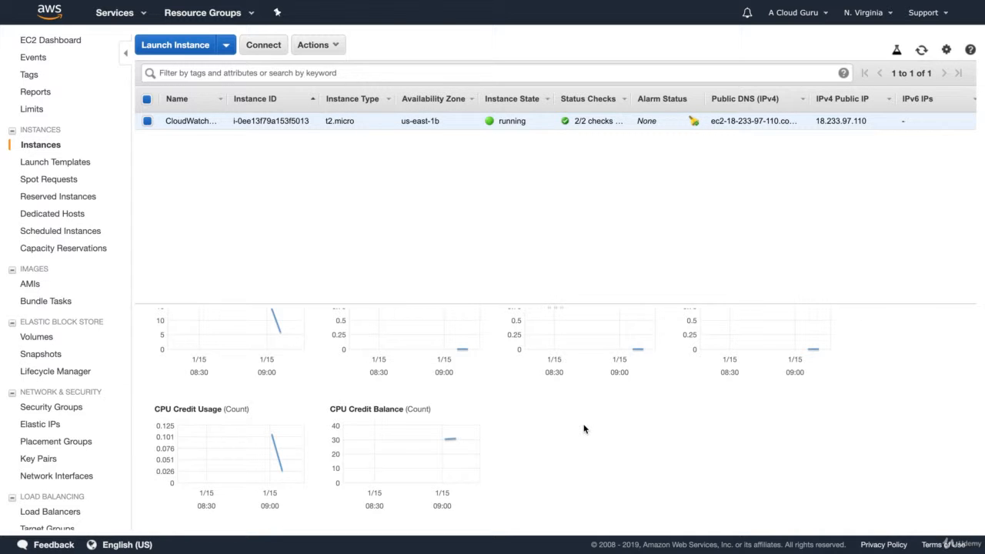
{"action": "scroll", "coordinate": [583, 428], "scroll_direction": "up", "scroll_amount": 5}
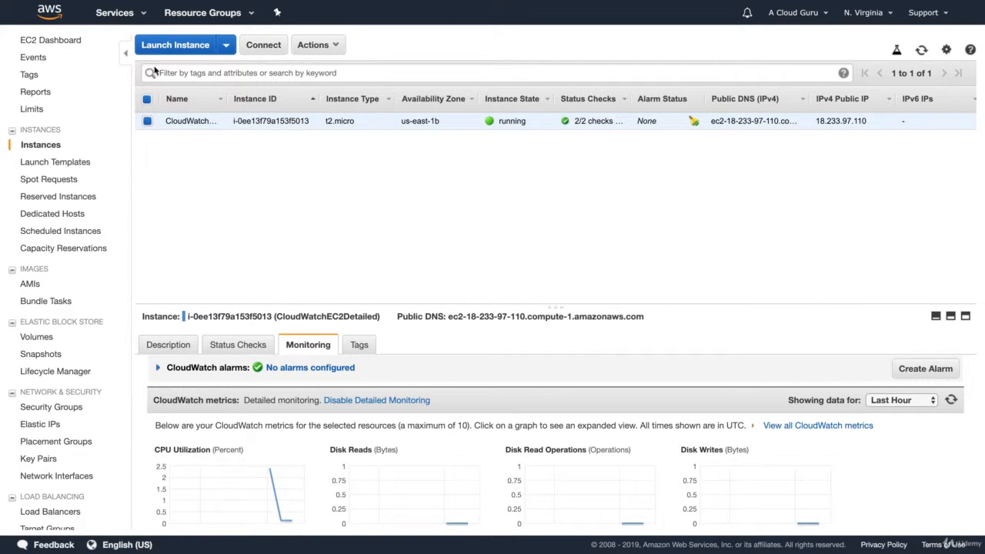
- Open CloudWatch alarms and start creating a new alarm
{"action": "left_click", "coordinate": [127, 13]}
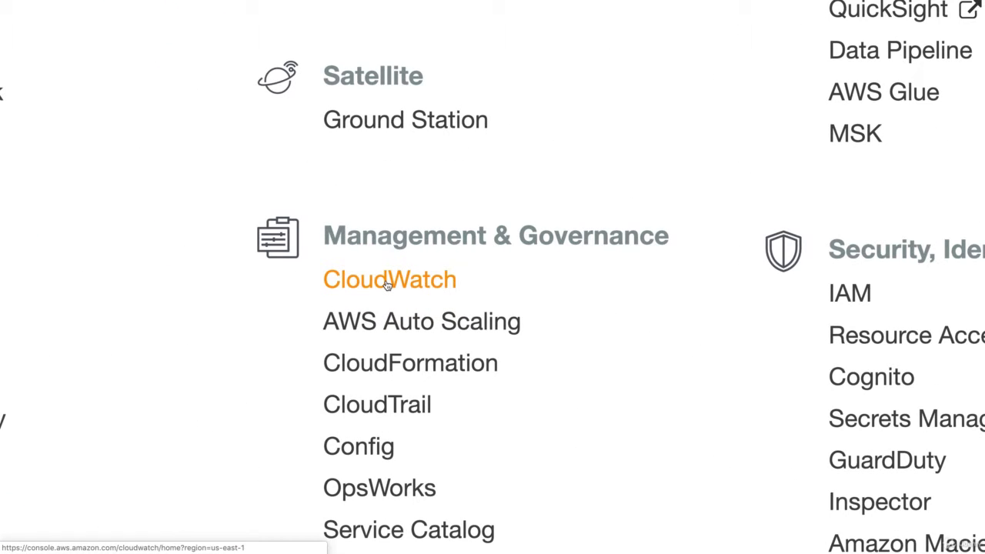
{"action": "left_click", "coordinate": [387, 282]}
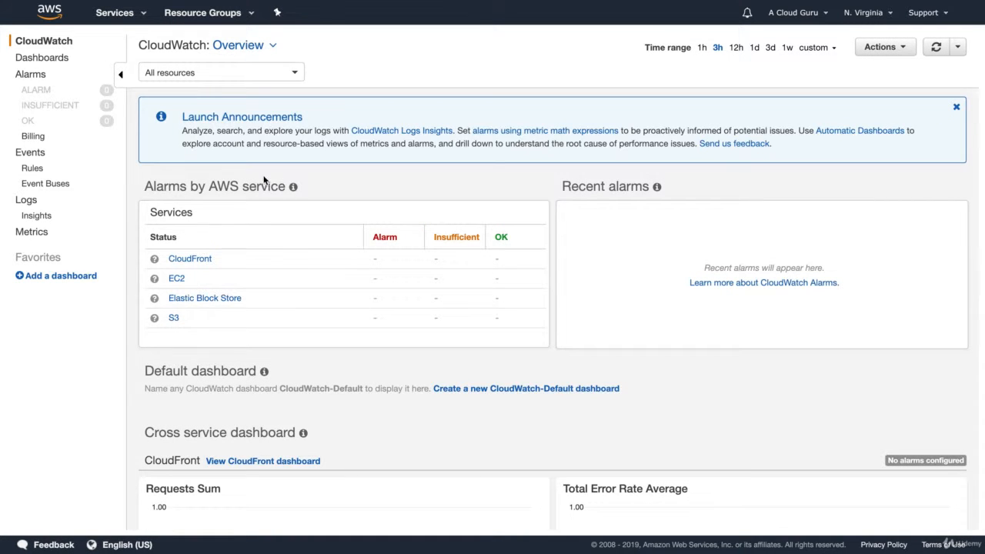
{"action": "left_click", "coordinate": [34, 75]}
{"action": "left_click", "coordinate": [176, 49]}
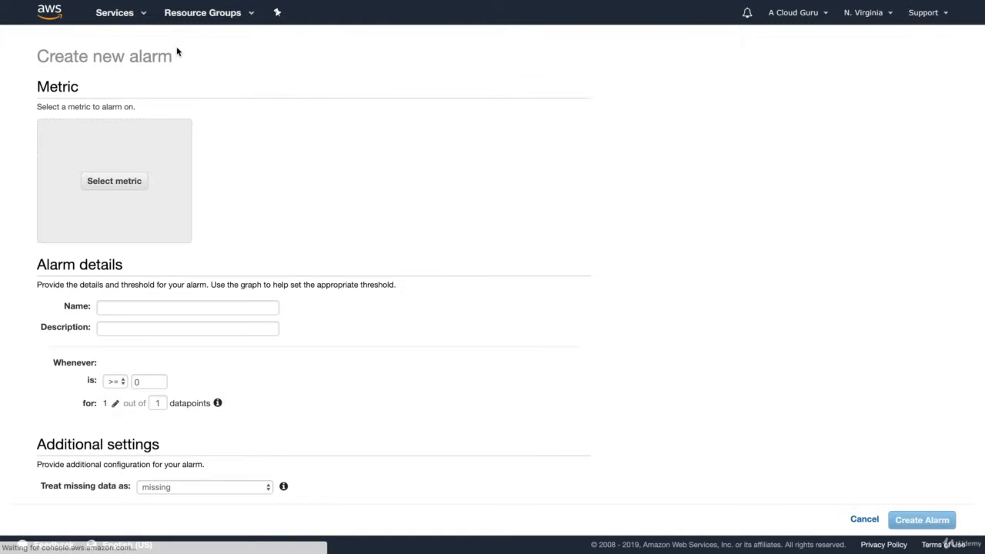
- Choose the CPUUtilization per-instance EC2 metric of the CloudWatchEC2Detailed instance as the alarm's metric
{"action": "left_click", "coordinate": [122, 187]}
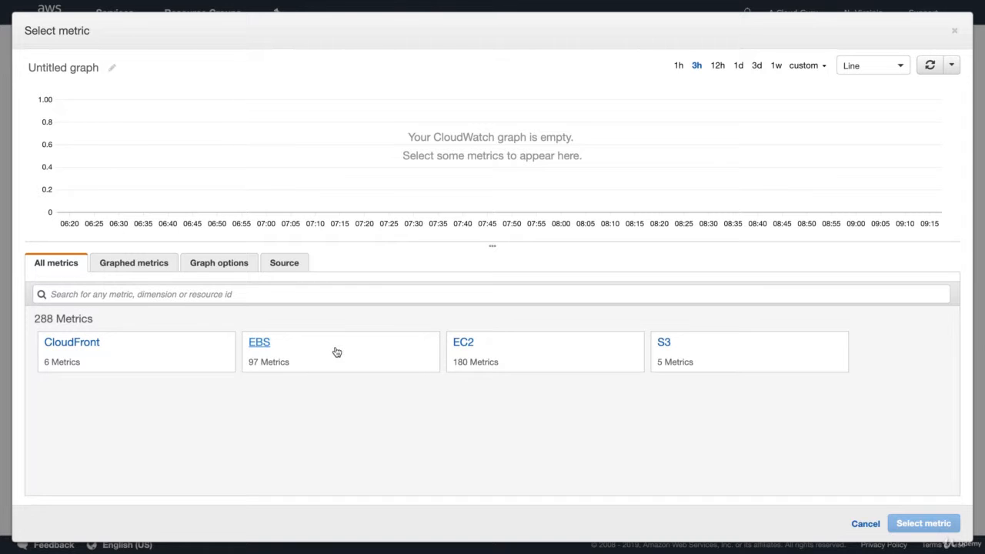
{"action": "left_click", "coordinate": [464, 345]}
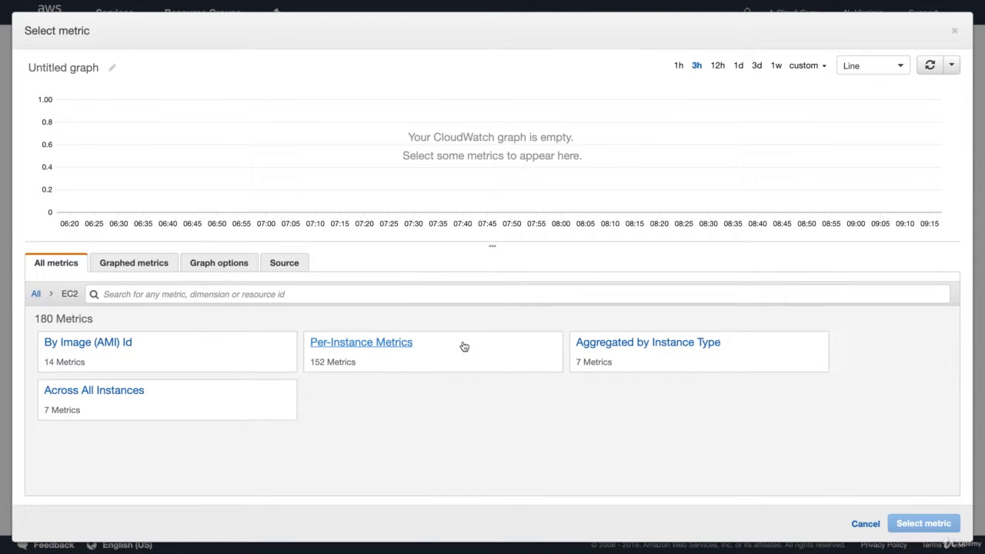
{"action": "left_click", "coordinate": [391, 344]}
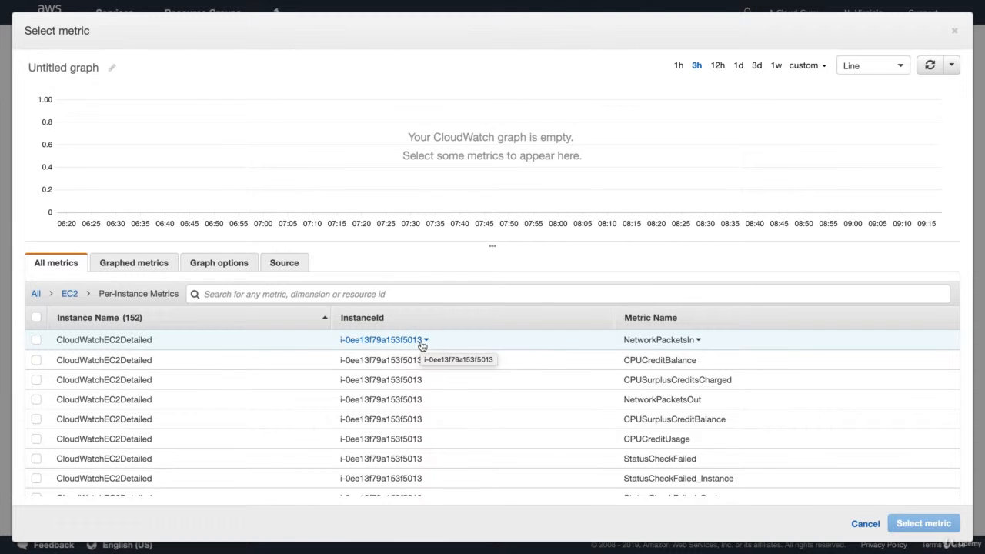
{"action": "scroll", "coordinate": [422, 345], "scroll_direction": "down", "scroll_amount": 10}
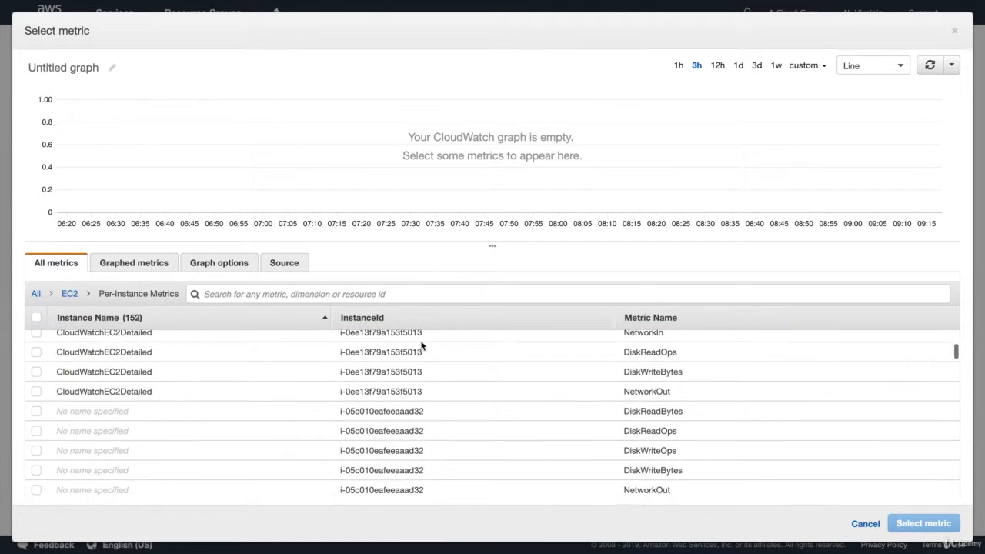
{"action": "scroll", "coordinate": [422, 345], "scroll_direction": "down", "scroll_amount": 10}
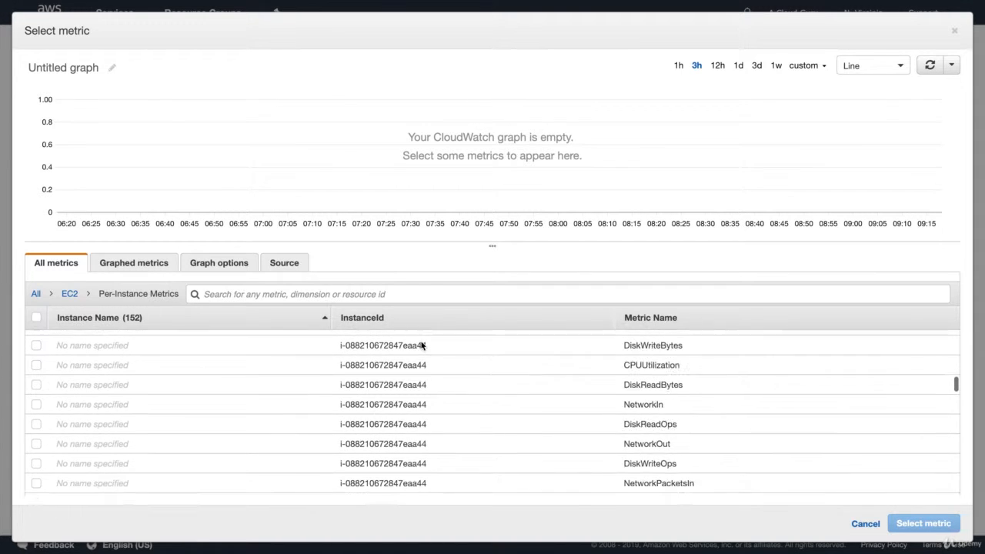
{"action": "scroll", "coordinate": [421, 346], "scroll_direction": "up", "scroll_amount": 10}
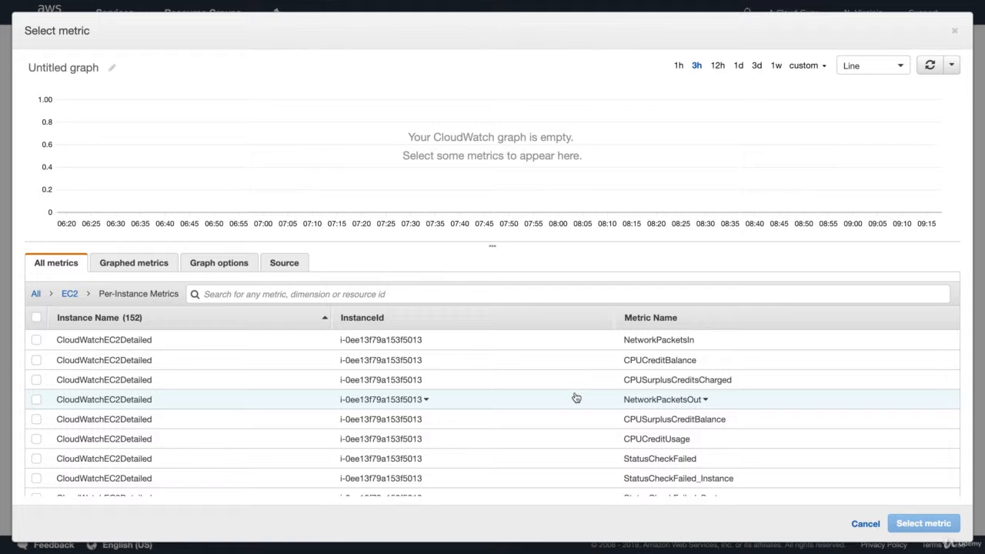
{"action": "scroll", "coordinate": [575, 397], "scroll_direction": "down", "scroll_amount": 3}
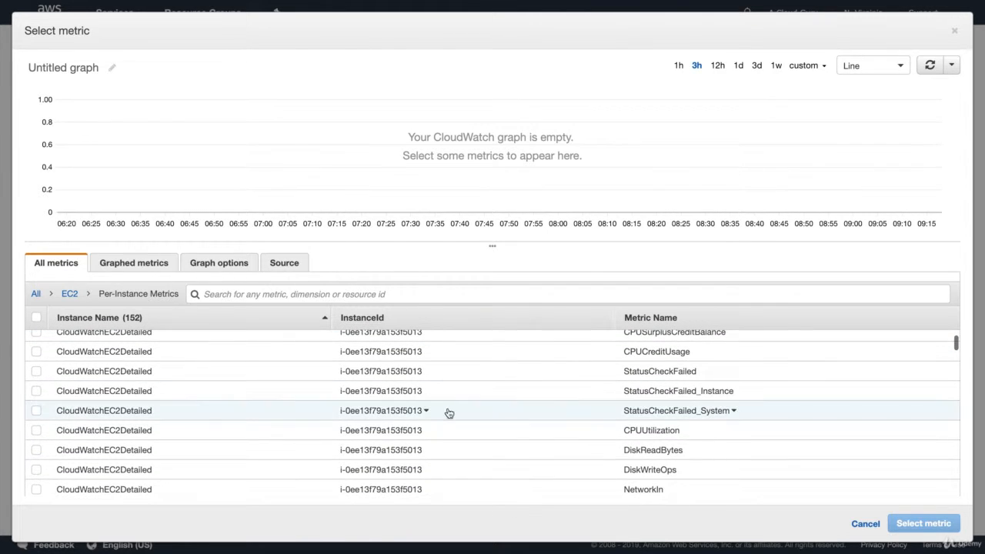
{"action": "left_click", "coordinate": [35, 433]}
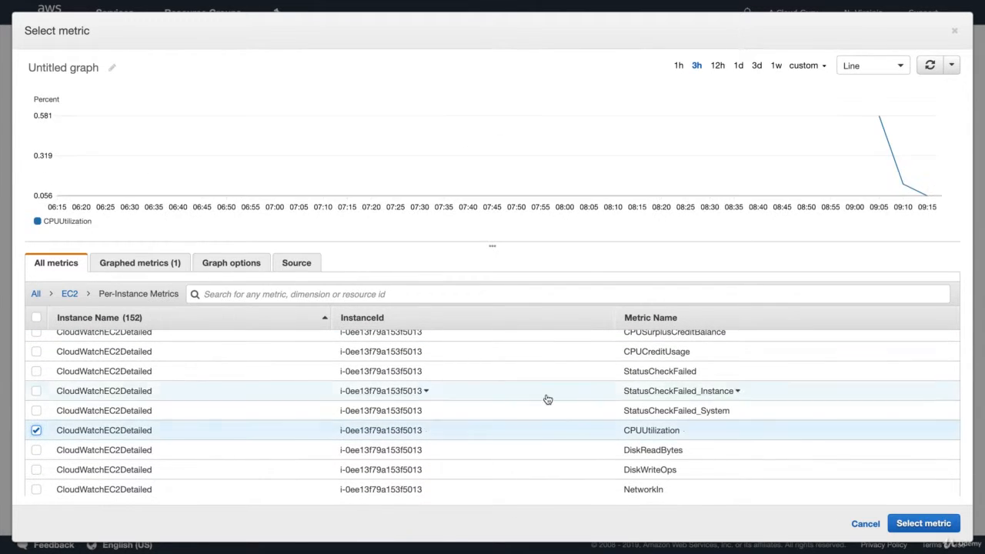
{"action": "left_click", "coordinate": [930, 525]}
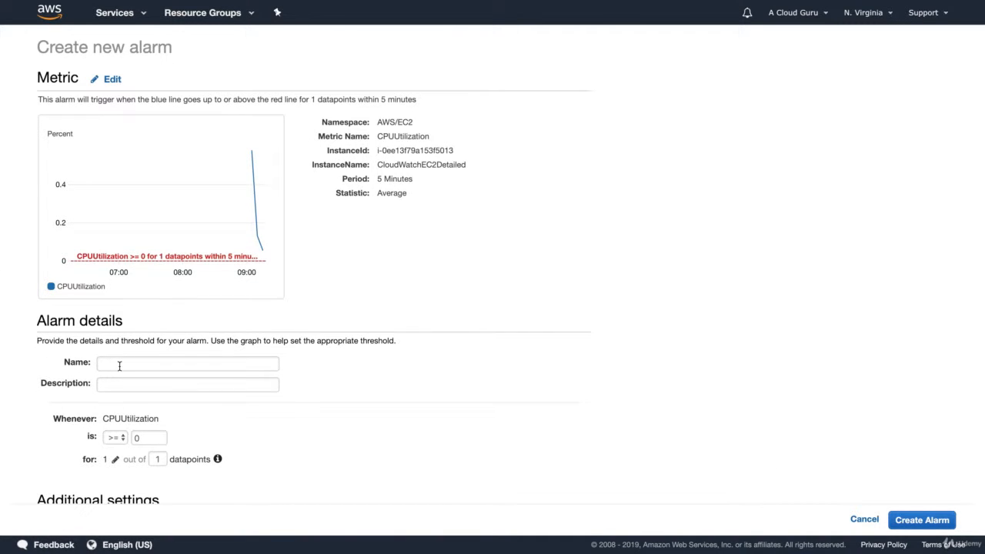
- Name the alarm CPUUtilization-90% and give it the same text as its description
{"action": "left_click", "coordinate": [119, 366]}
{"action": "type", "text": "CP"}
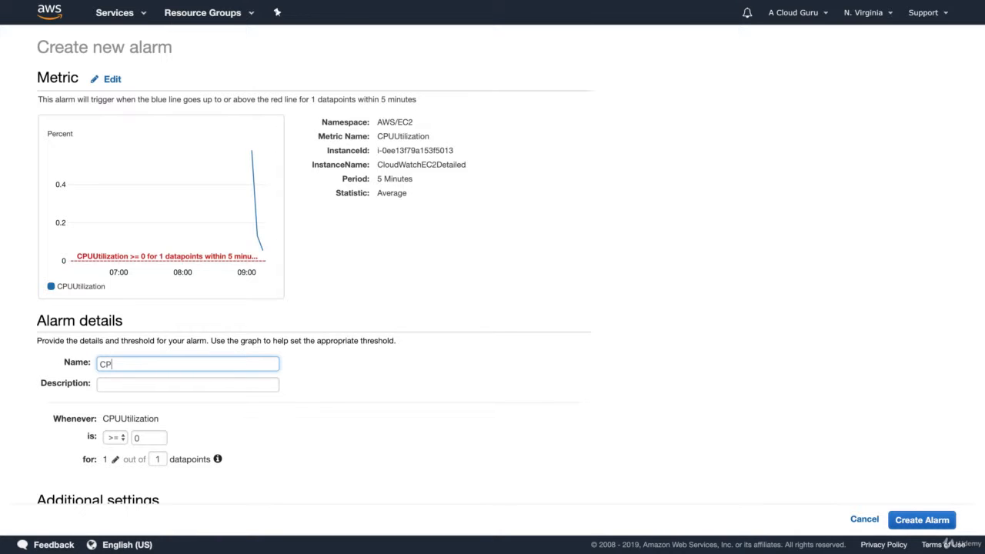
{"action": "type", "text": "UUtilization-90%"}
{"action": "triple_click", "coordinate": [163, 364]}
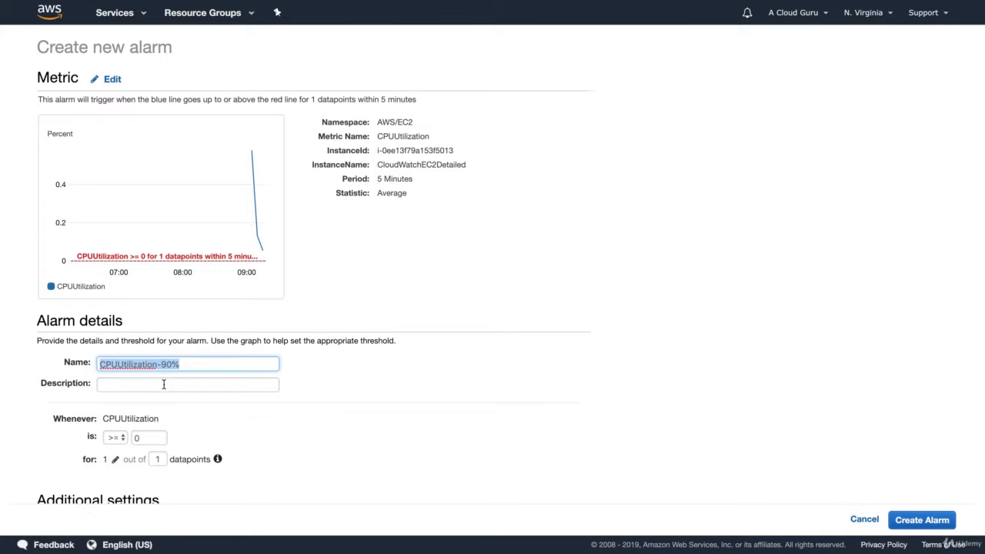
{"action": "left_click", "coordinate": [163, 384]}
{"action": "key", "text": "ctrl+v"}
- Set the alarm to trigger whenever CPUUtilization is greater than or equal to 90
{"action": "left_click", "coordinate": [418, 376]}
{"action": "scroll", "coordinate": [419, 377], "scroll_direction": "down", "scroll_amount": 4}
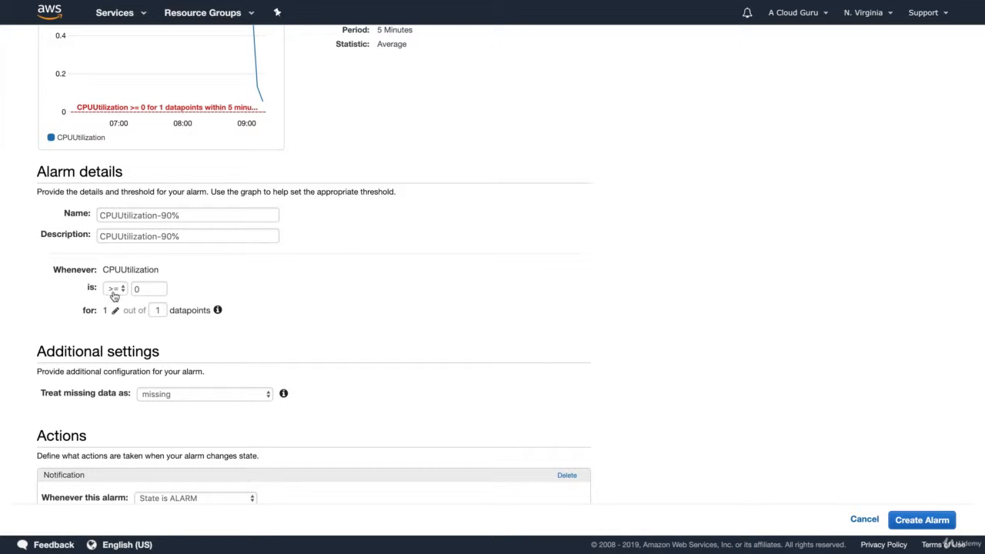
{"action": "left_click", "coordinate": [137, 290]}
{"action": "type", "text": "90"}
{"action": "left_click", "coordinate": [406, 332]}
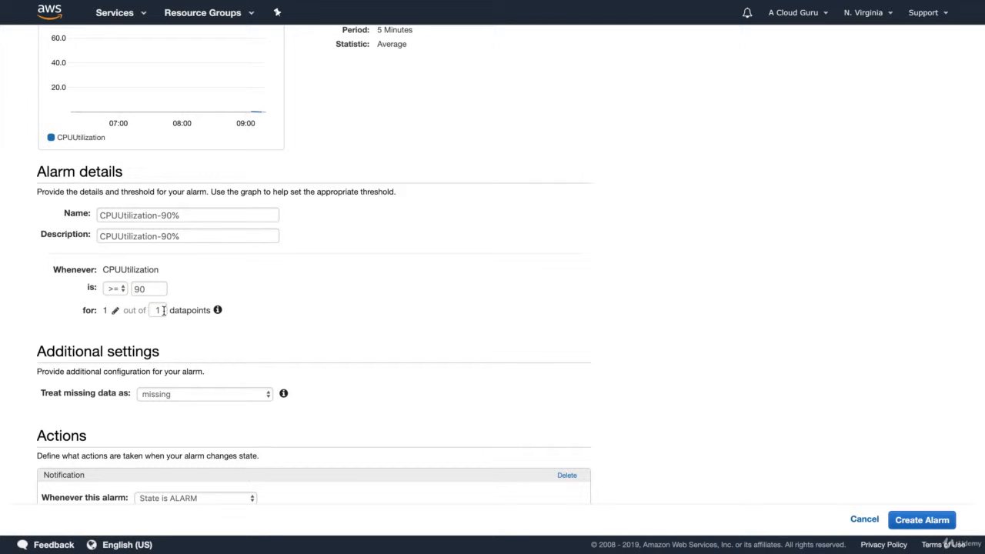
{"action": "scroll", "coordinate": [164, 311], "scroll_direction": "up", "scroll_amount": 1}
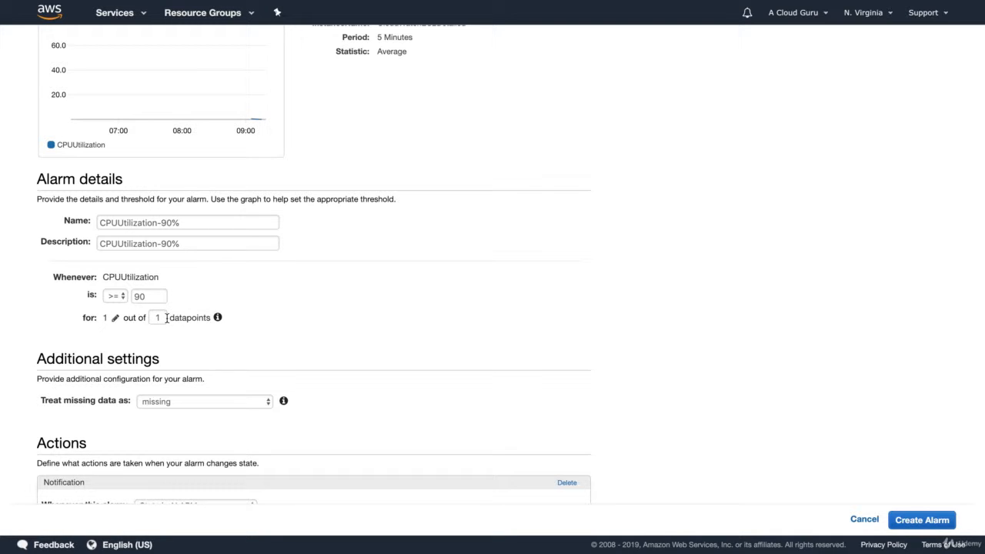
{"action": "left_click", "coordinate": [115, 317]}
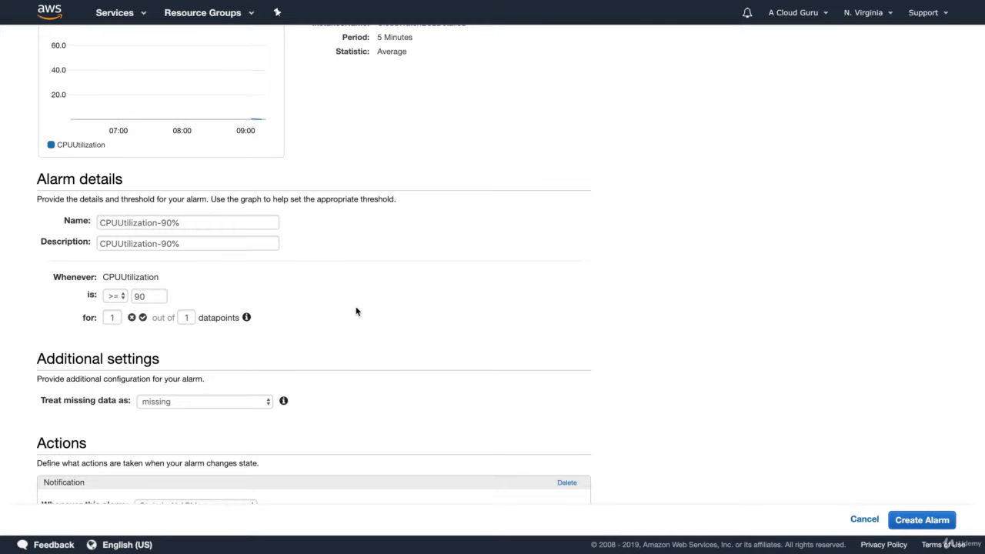
- Start a new notification list for the ALARM state and enter the recipient's e-mail address
{"action": "scroll", "coordinate": [356, 311], "scroll_direction": "down", "scroll_amount": 1}
{"action": "scroll", "coordinate": [357, 311], "scroll_direction": "down", "scroll_amount": 2}
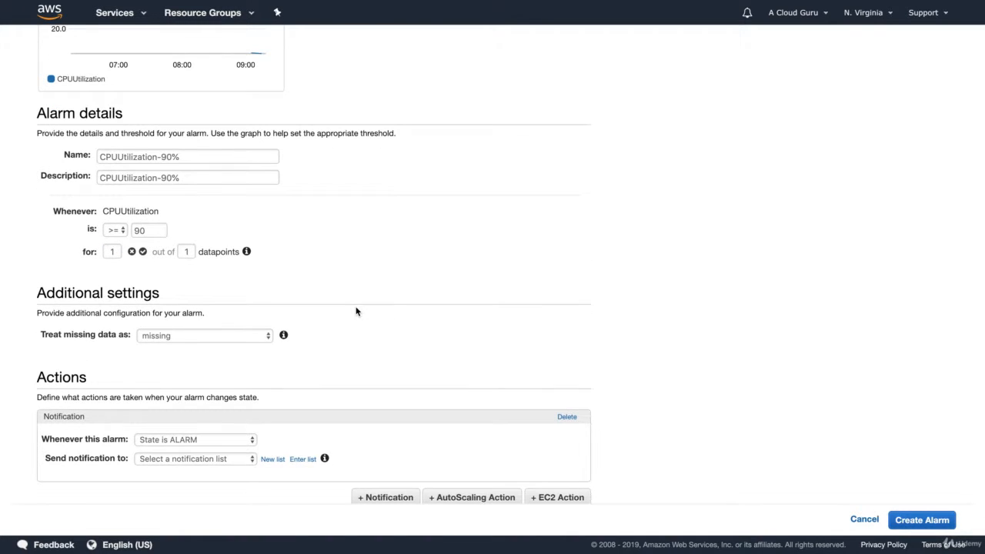
{"action": "scroll", "coordinate": [356, 310], "scroll_direction": "down", "scroll_amount": 1}
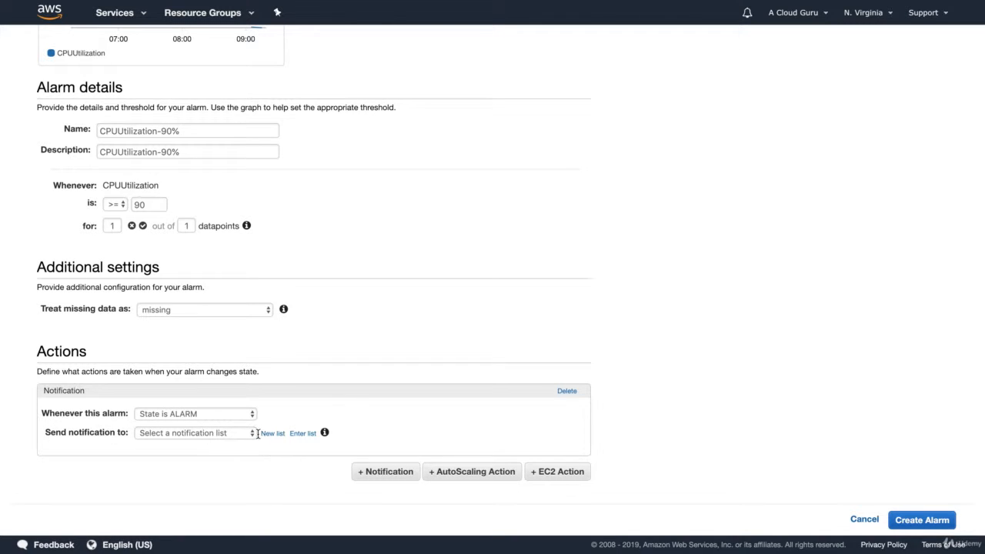
{"action": "left_click", "coordinate": [226, 434]}
{"action": "left_click", "coordinate": [274, 434]}
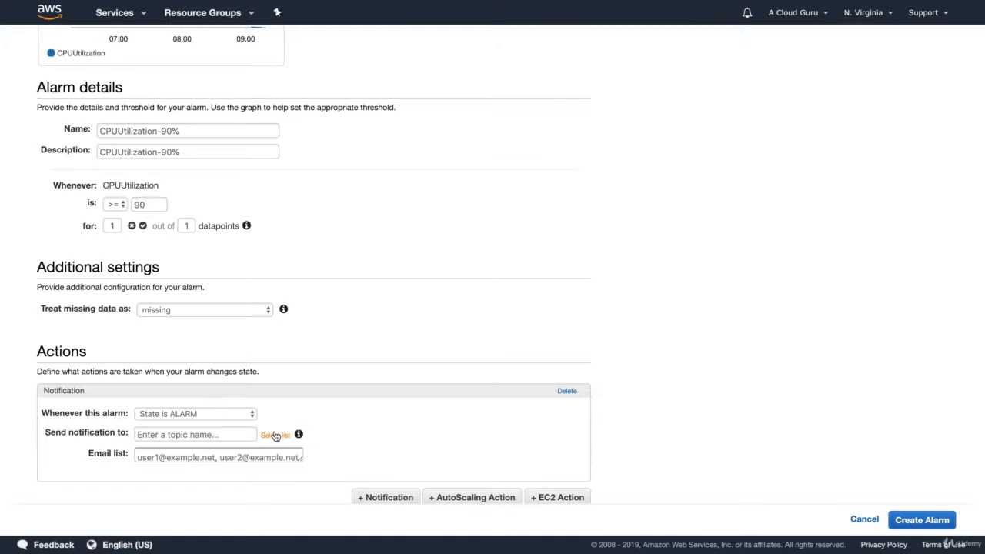
{"action": "left_click", "coordinate": [157, 459]}
- Name the notification topic CPU and create the alarm
{"action": "scroll", "coordinate": [157, 460], "scroll_direction": "down", "scroll_amount": 1}
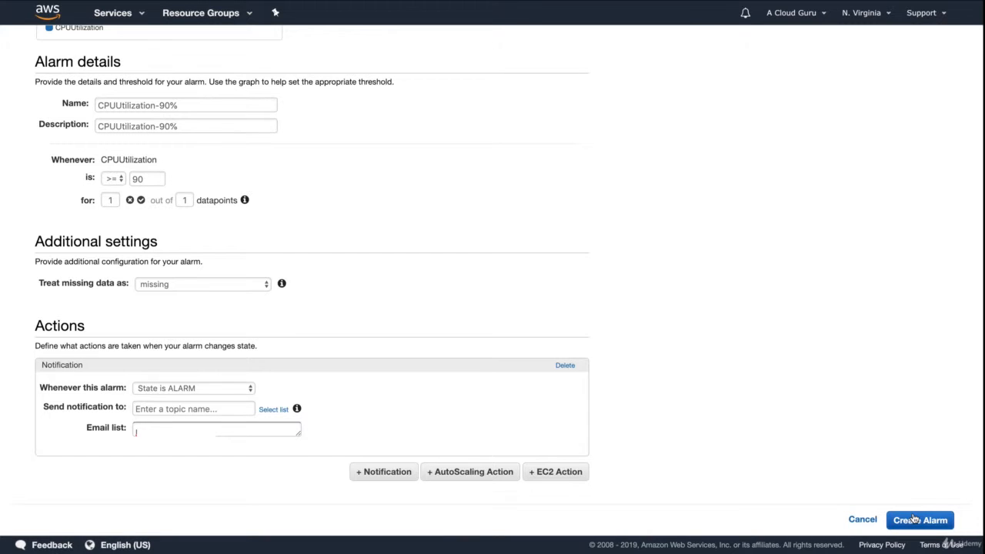
{"action": "left_click", "coordinate": [914, 520]}
{"action": "left_click", "coordinate": [173, 408]}
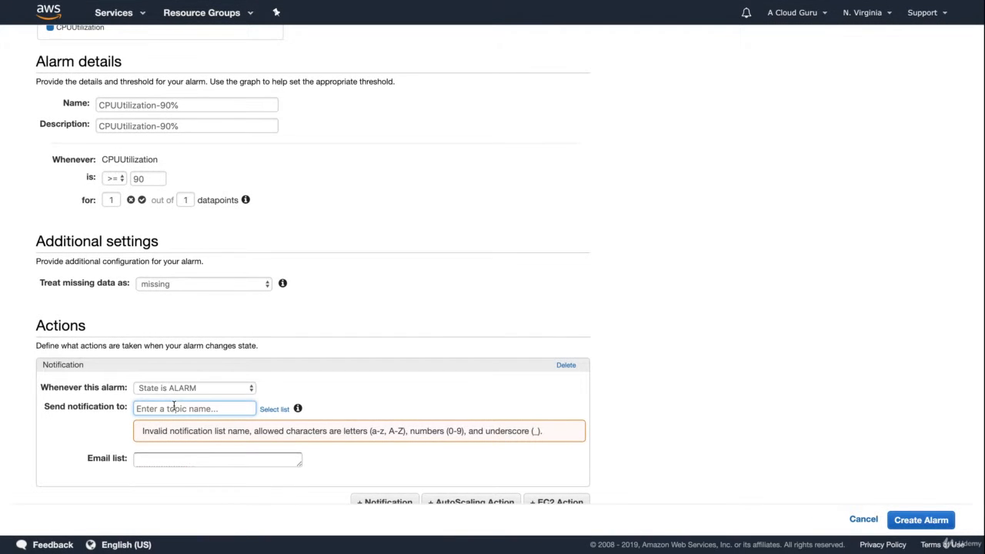
{"action": "type", "text": "CPU"}
{"action": "left_click", "coordinate": [911, 521]}
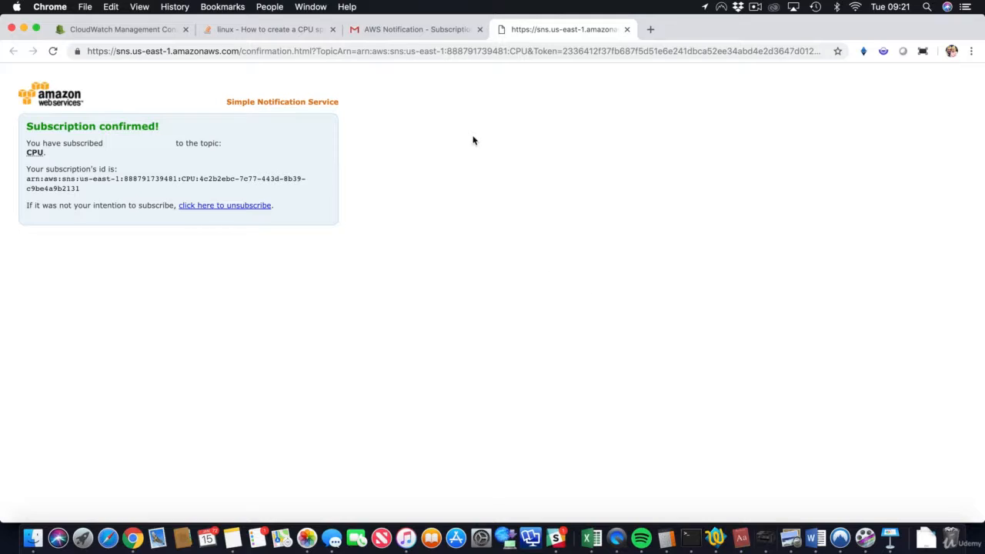
- Close the e-mail confirmation prompt and go to the list of running EC2 instances
{"action": "left_click", "coordinate": [135, 31]}
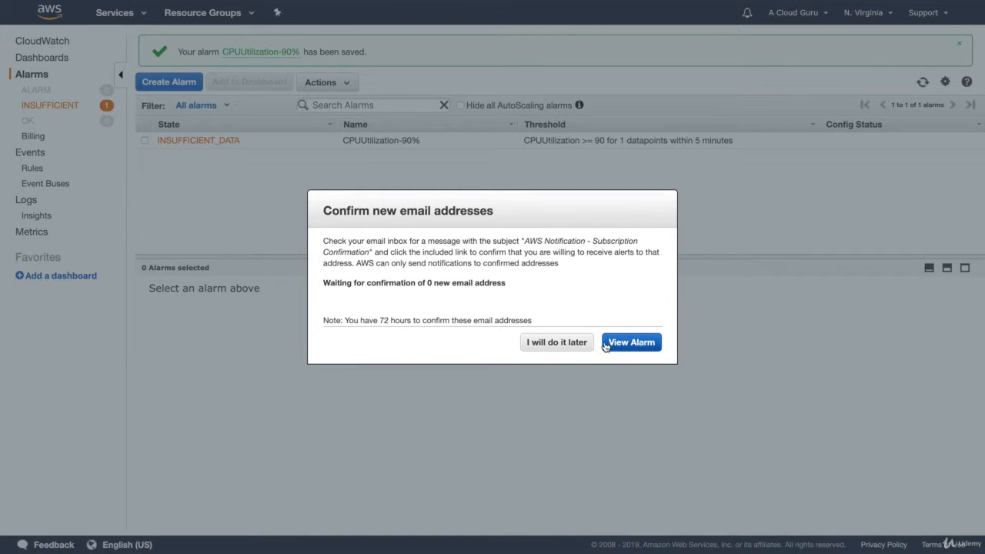
{"action": "left_click", "coordinate": [628, 340]}
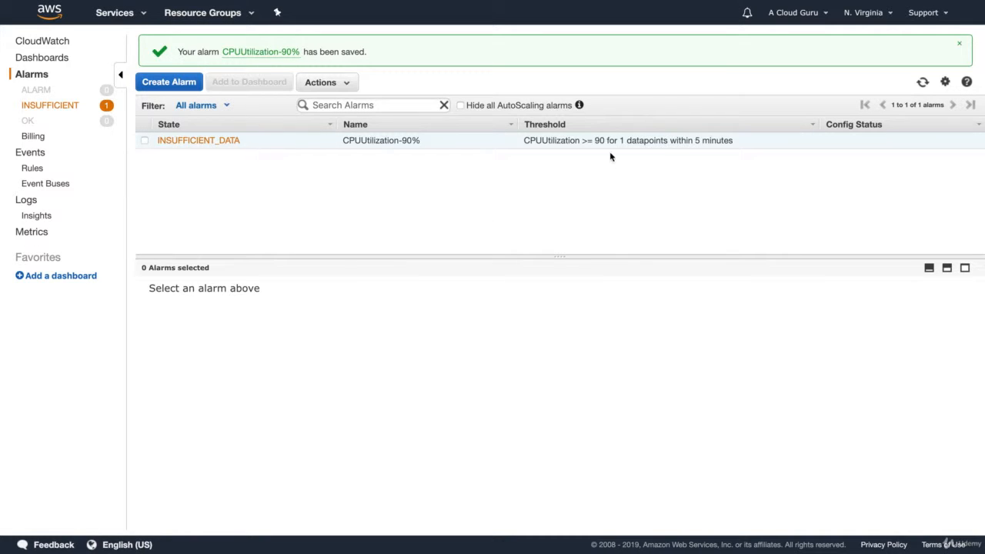
{"action": "left_click", "coordinate": [51, 19]}
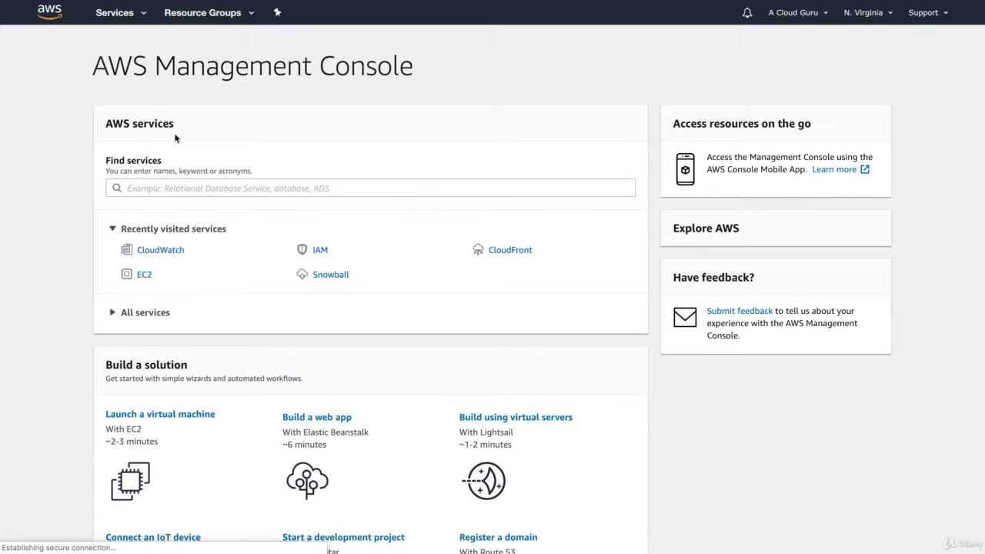
{"action": "left_click", "coordinate": [145, 274]}
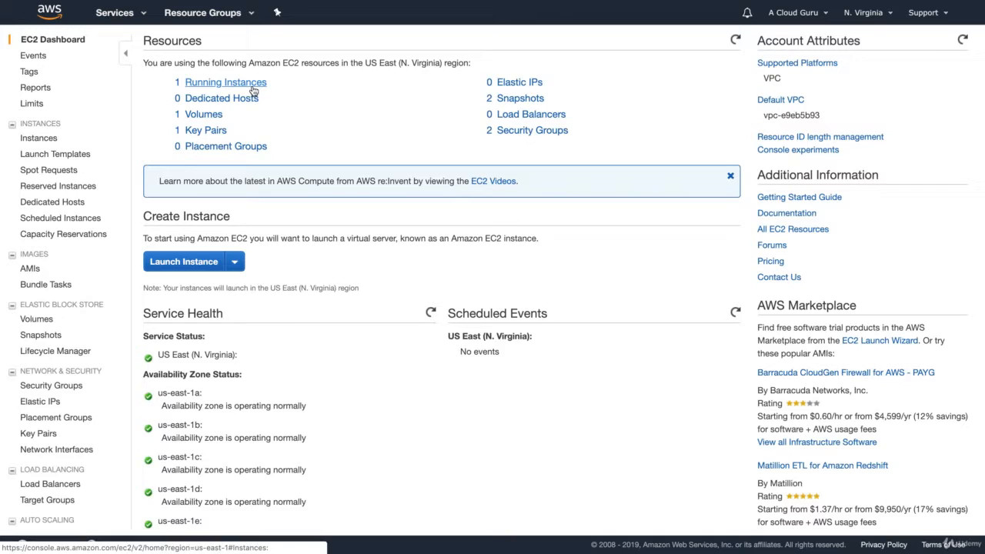
{"action": "left_click", "coordinate": [254, 88]}
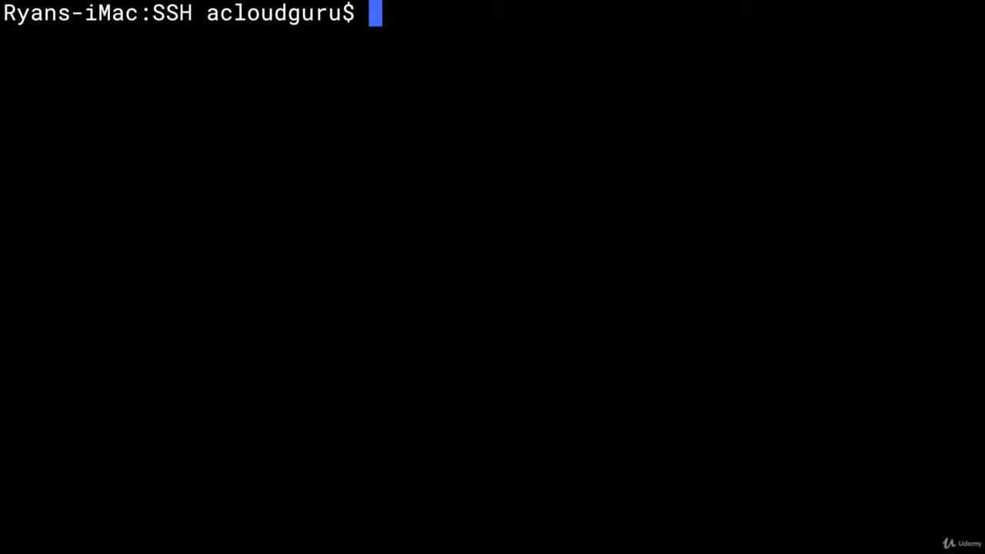
{"action": "type", "text": "ssh "}
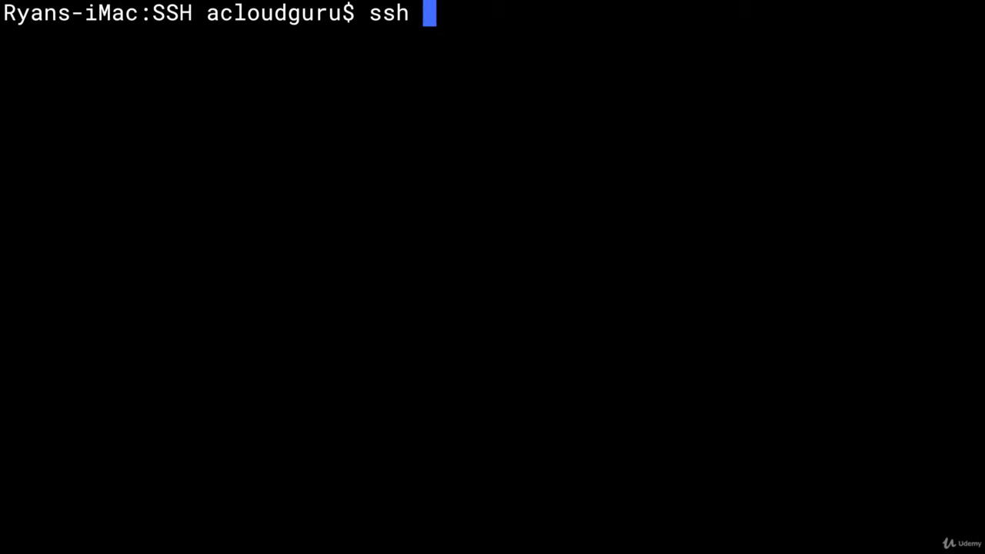
{"action": "type", "text": "ec2-user@"}
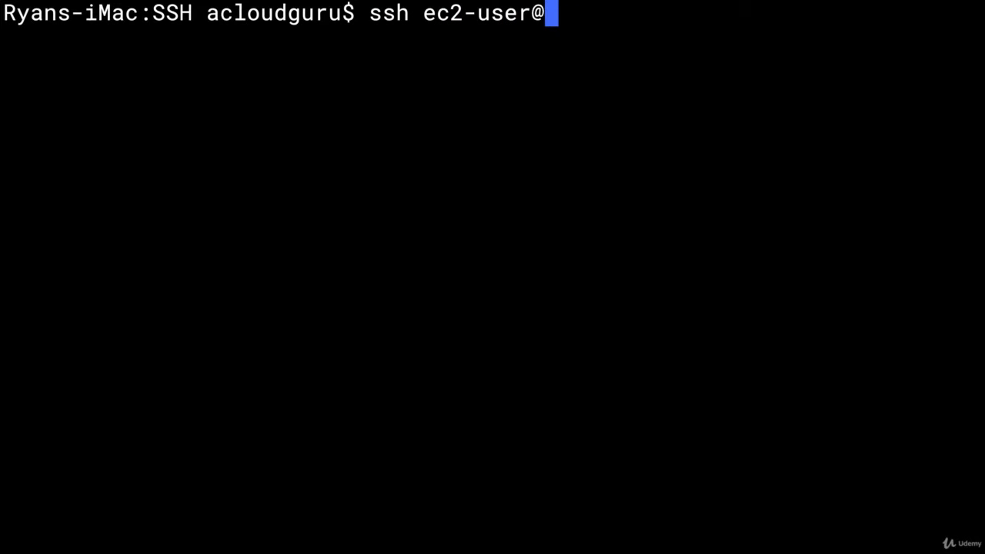
{"action": "type", "text": "18.233.97.110"}
{"action": "type", "text": "-i My"}
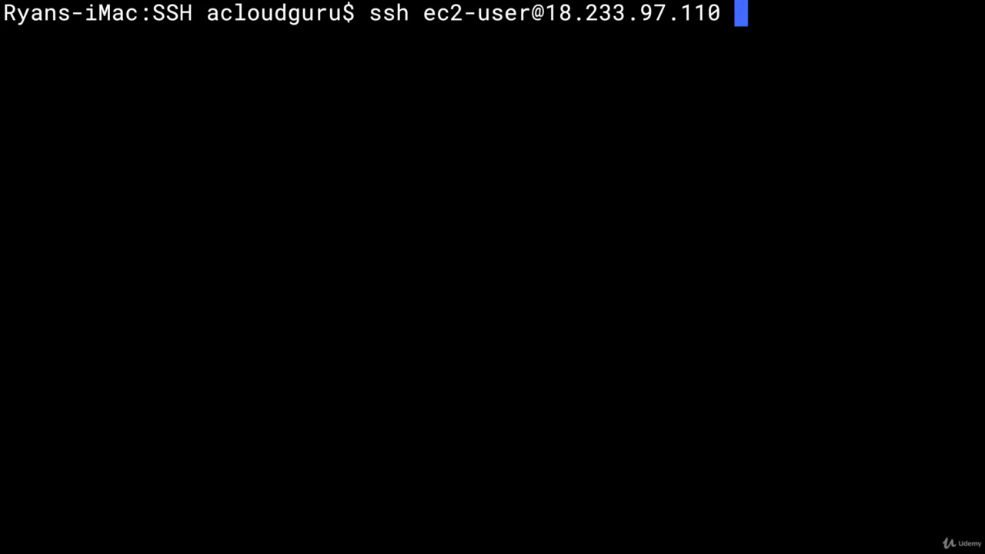
{"action": "key", "text": "Tab"}
{"action": "key", "text": "Return"}
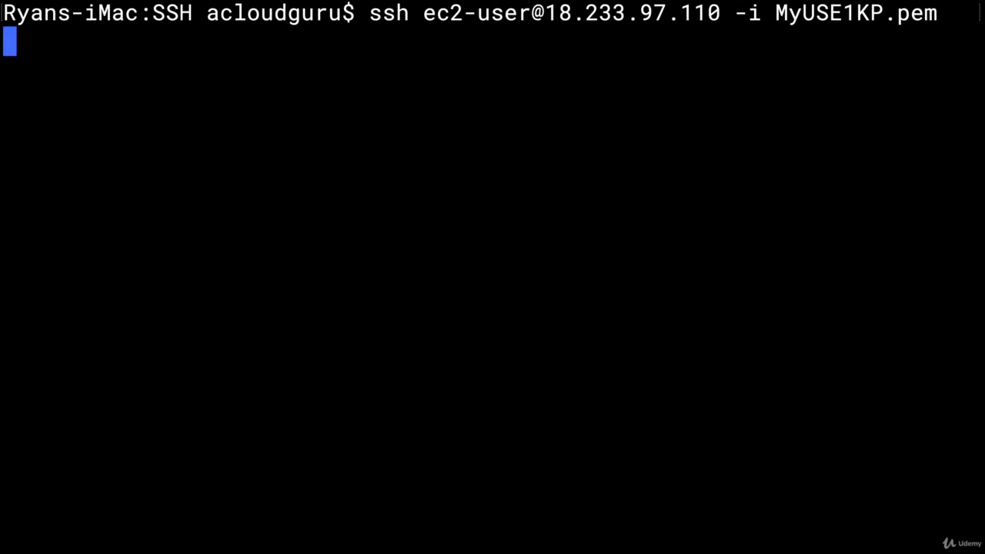
{"action": "type", "text": "yes"}
{"action": "key", "text": "Return"}
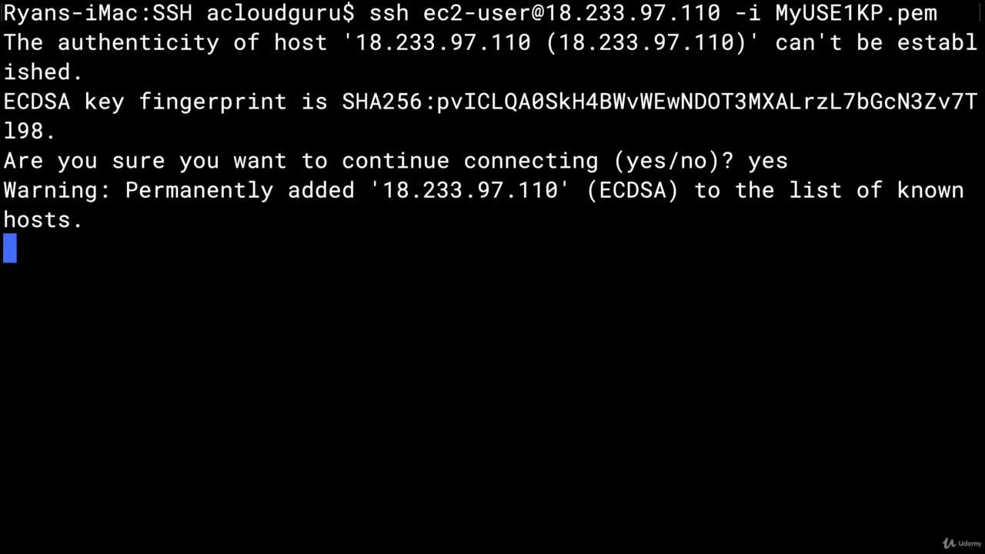
- Switch to the root user on the instance and clear the terminal screen
{"action": "type", "text": "sudo su"}
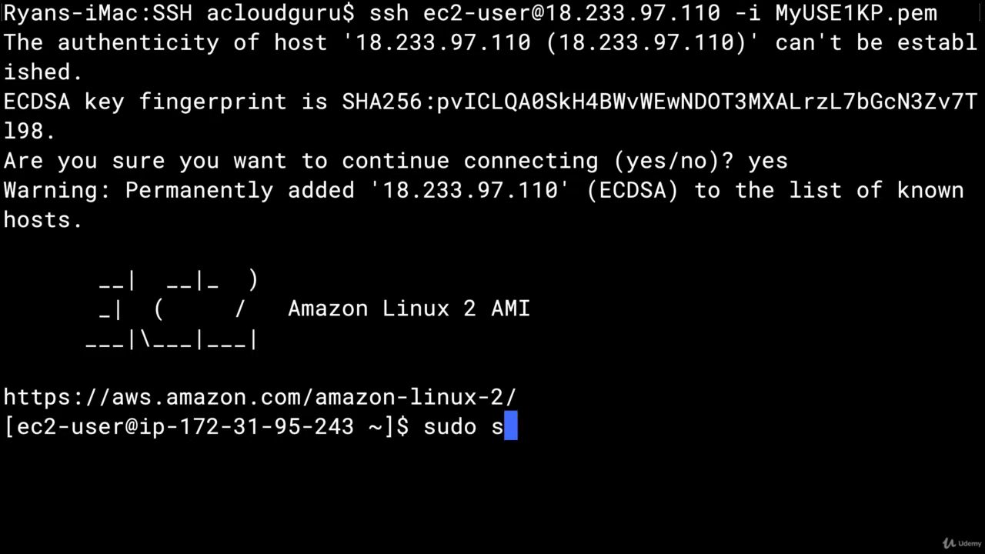
{"action": "key", "text": "Return"}
{"action": "type", "text": "clear"}
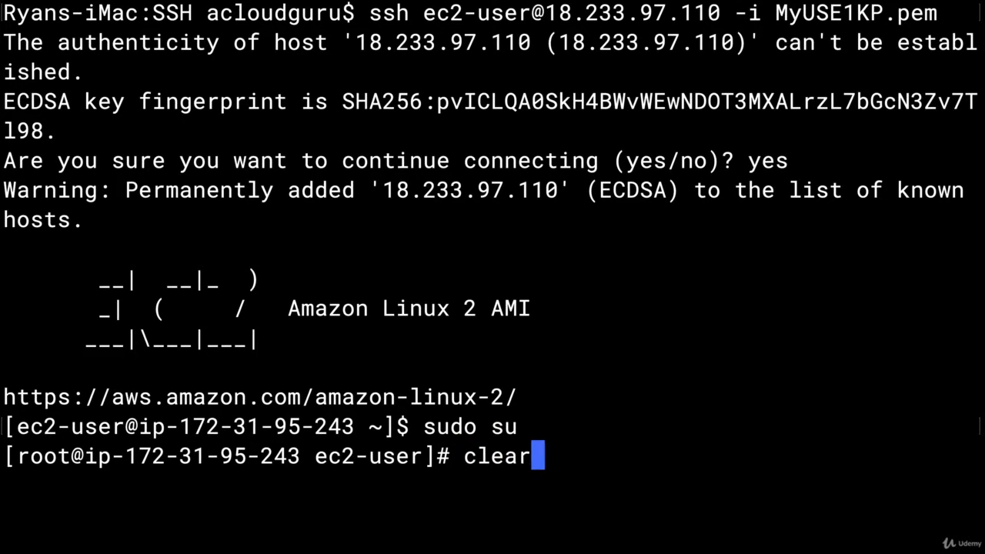
{"action": "key", "text": "Return"}
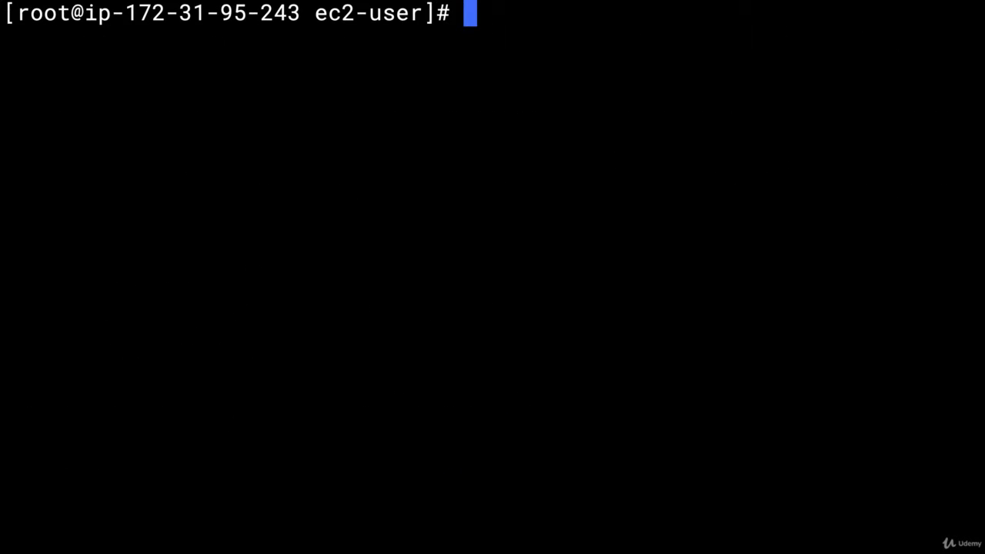
- Run the endless loop while true; do echo; done to stress the instance's CPU
{"action": "type", "text": "while tru"}
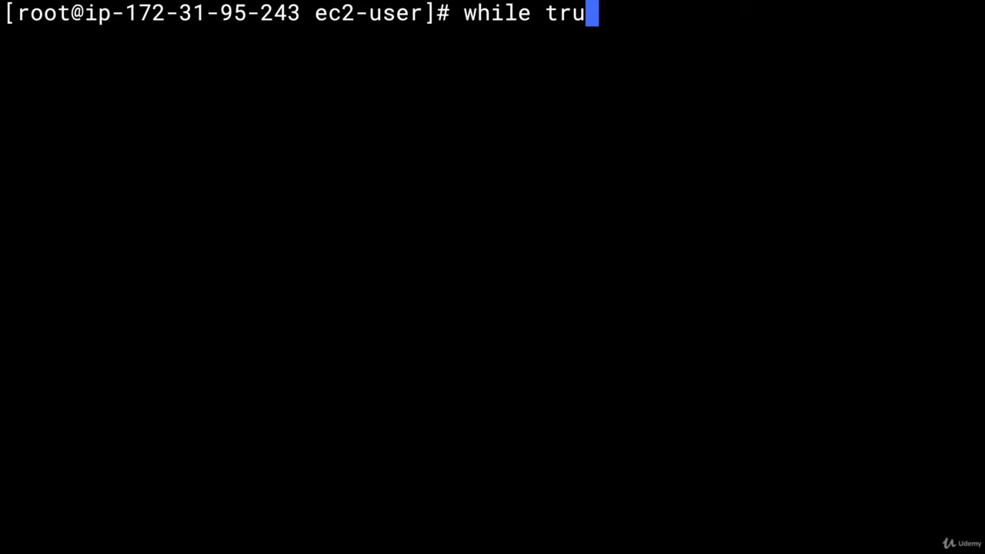
{"action": "type", "text": "e; d"}
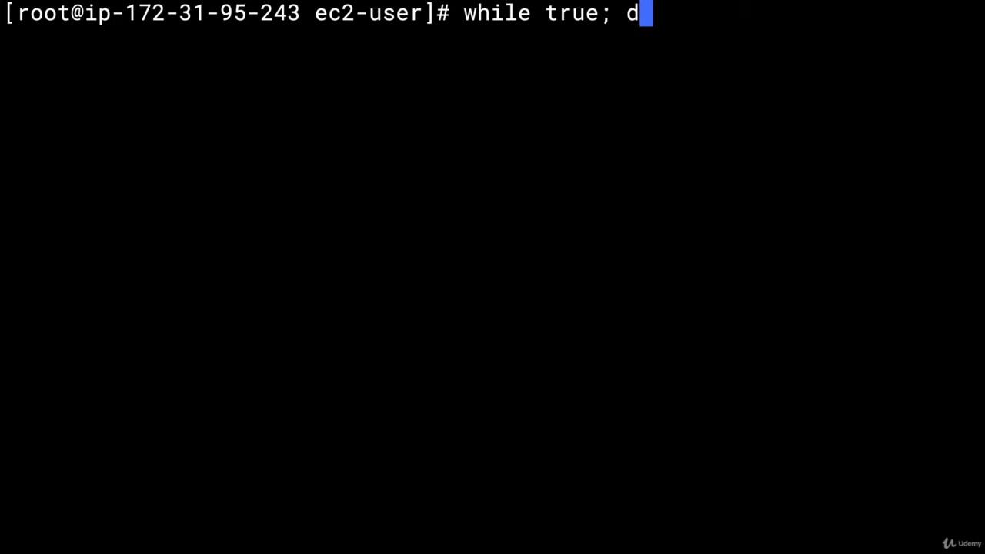
{"action": "type", "text": "o echo; done"}
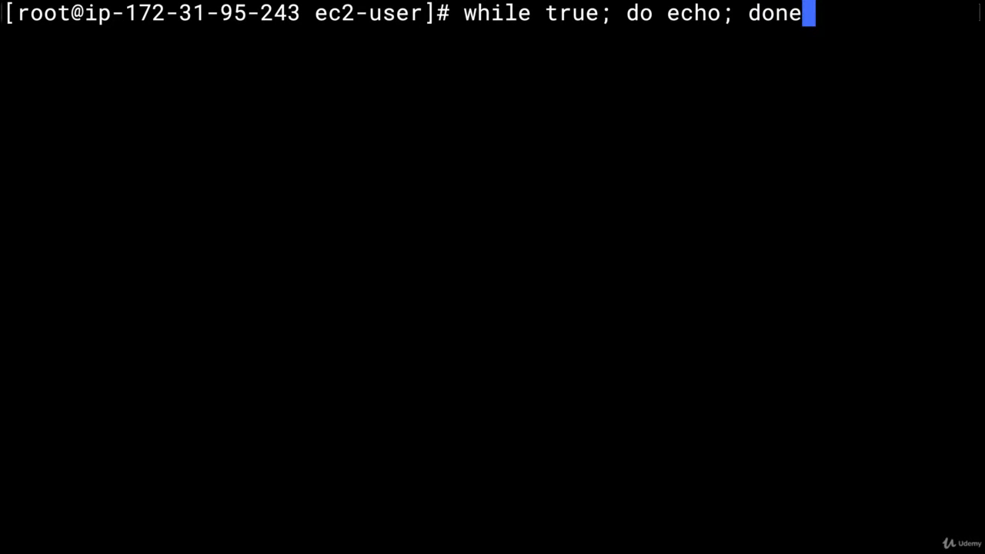
{"action": "key", "text": "Return"}
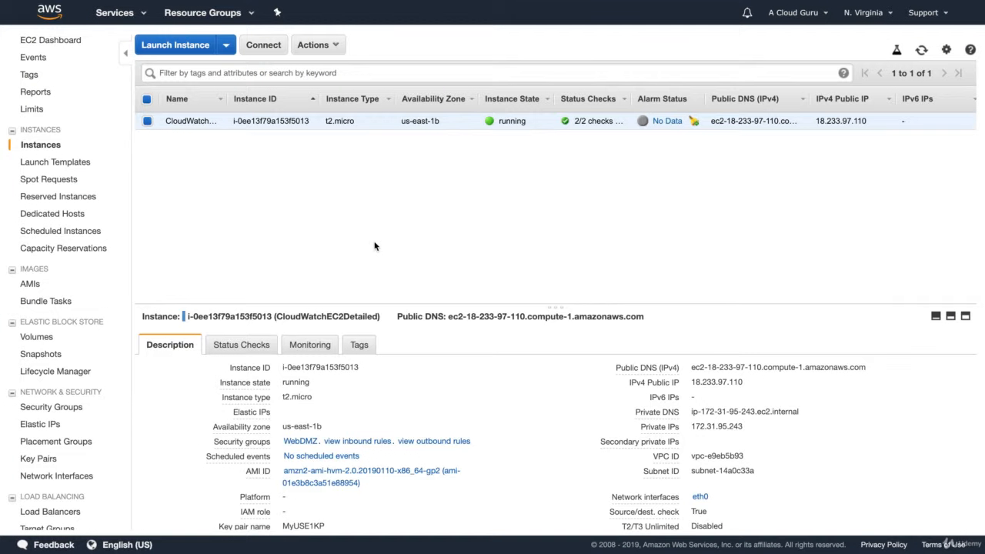
- Open the instance's monitoring metrics and examine the CPU Utilization and network graphs
{"action": "left_click", "coordinate": [302, 349]}
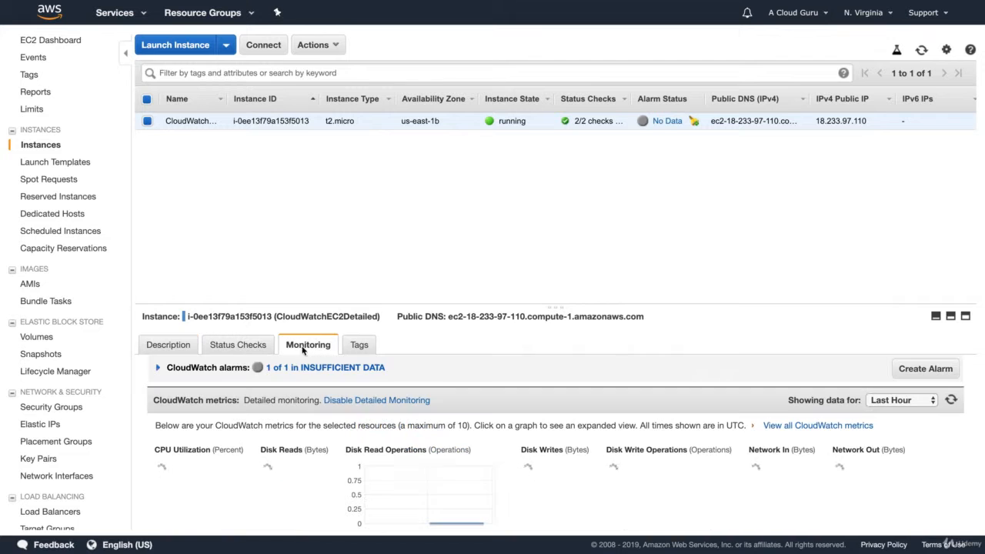
{"action": "scroll", "coordinate": [478, 394], "scroll_direction": "down", "scroll_amount": 3}
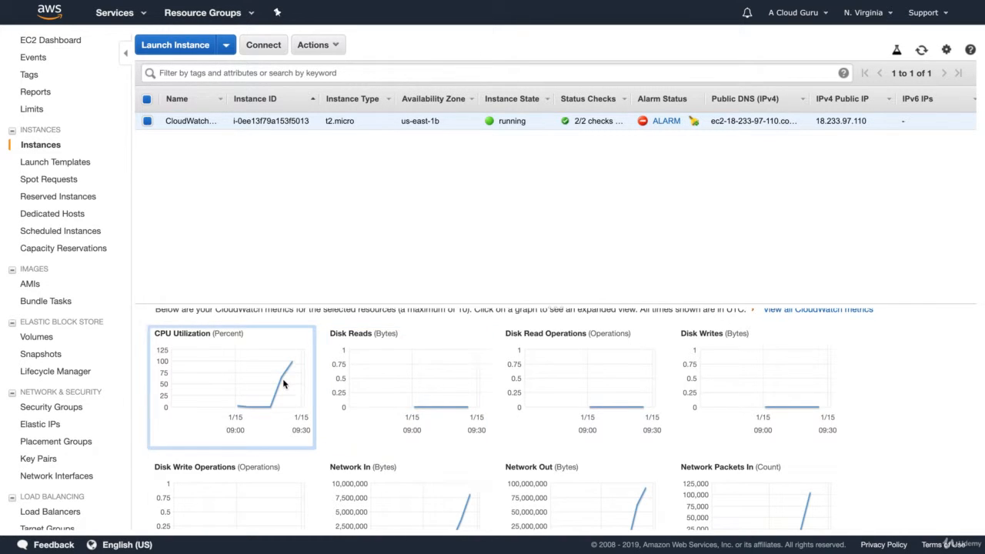
{"action": "scroll", "coordinate": [282, 383], "scroll_direction": "down", "scroll_amount": 1}
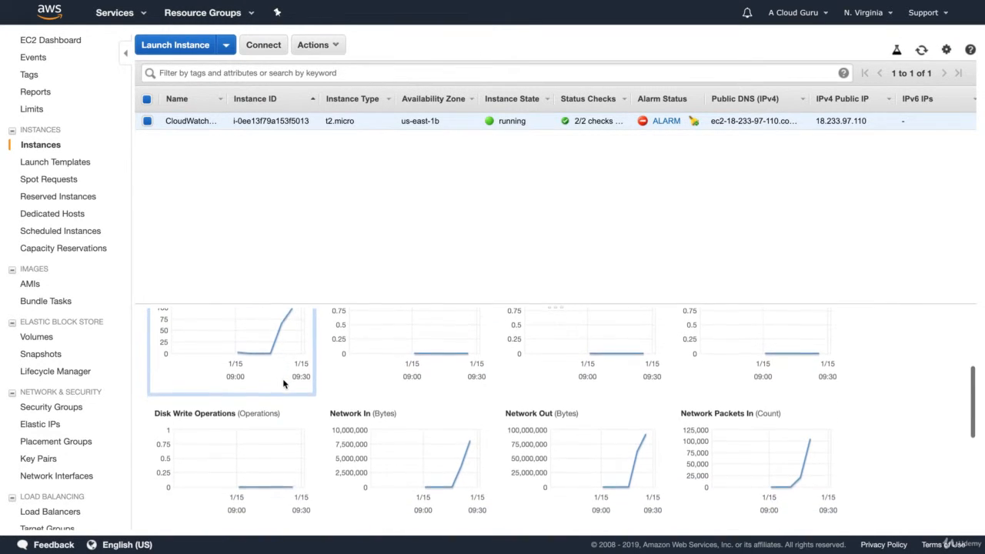
{"action": "scroll", "coordinate": [531, 462], "scroll_direction": "up", "scroll_amount": 4}
- Open CloudWatch and view the list of alarms currently in the ALARM state
{"action": "left_click", "coordinate": [130, 13]}
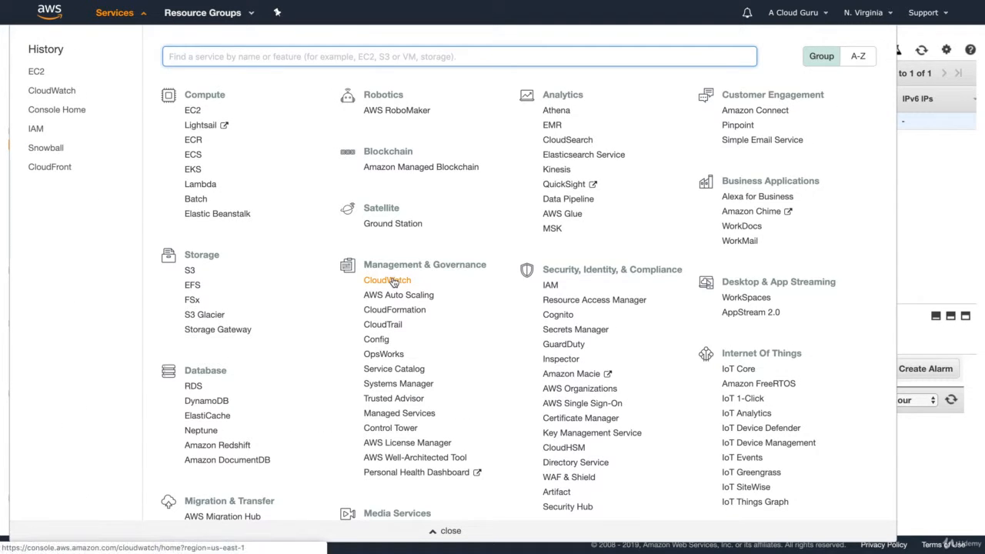
{"action": "left_click", "coordinate": [392, 282]}
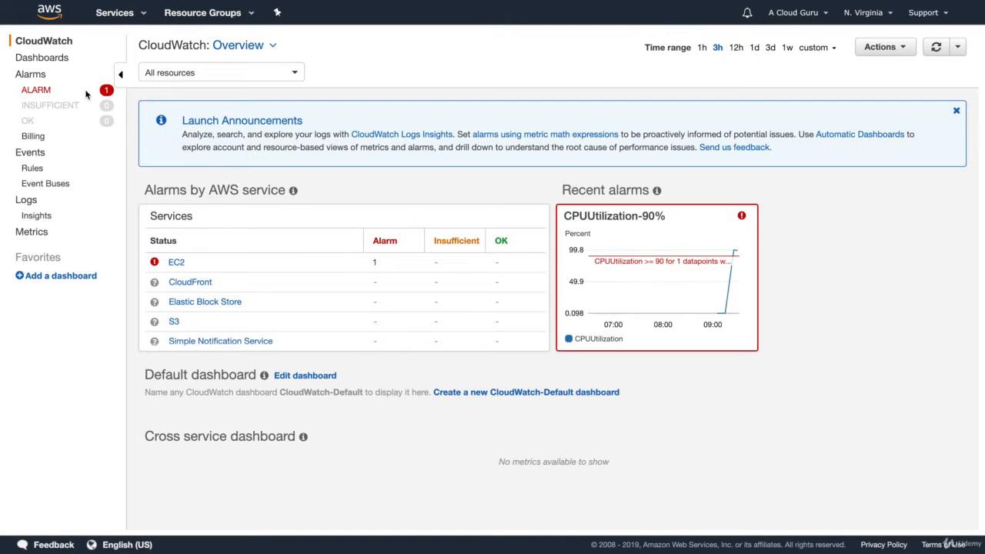
{"action": "left_click", "coordinate": [36, 90]}
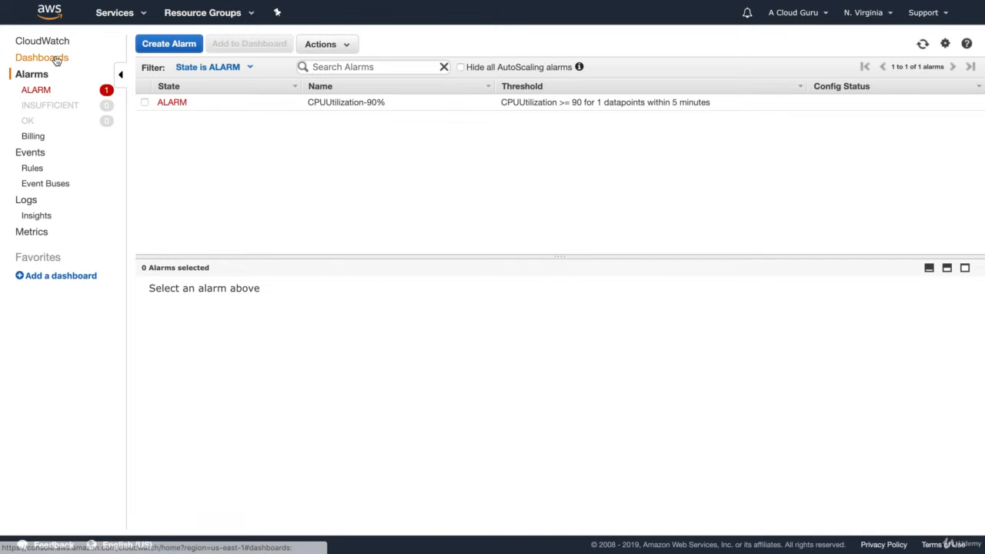
{"action": "left_click", "coordinate": [45, 59]}
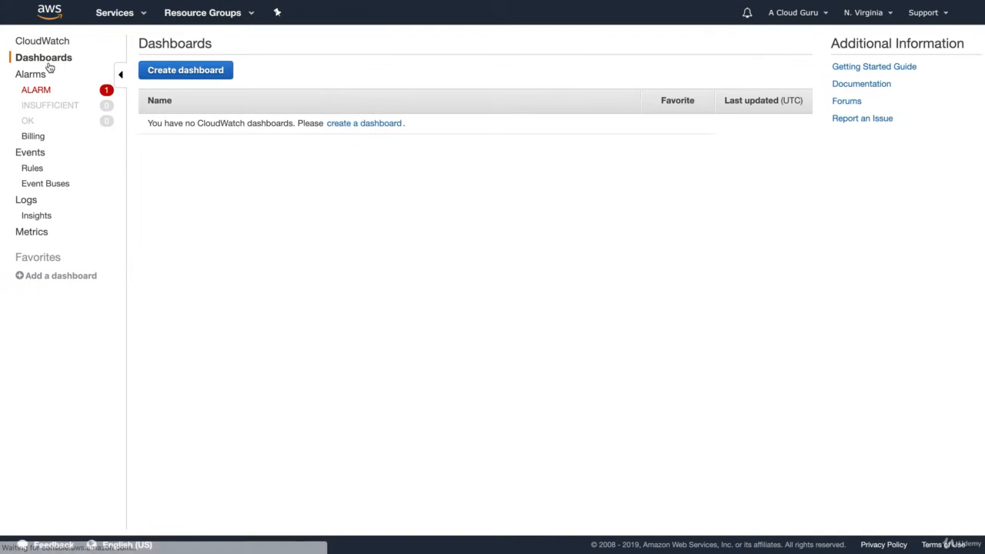
{"action": "left_click", "coordinate": [201, 72]}
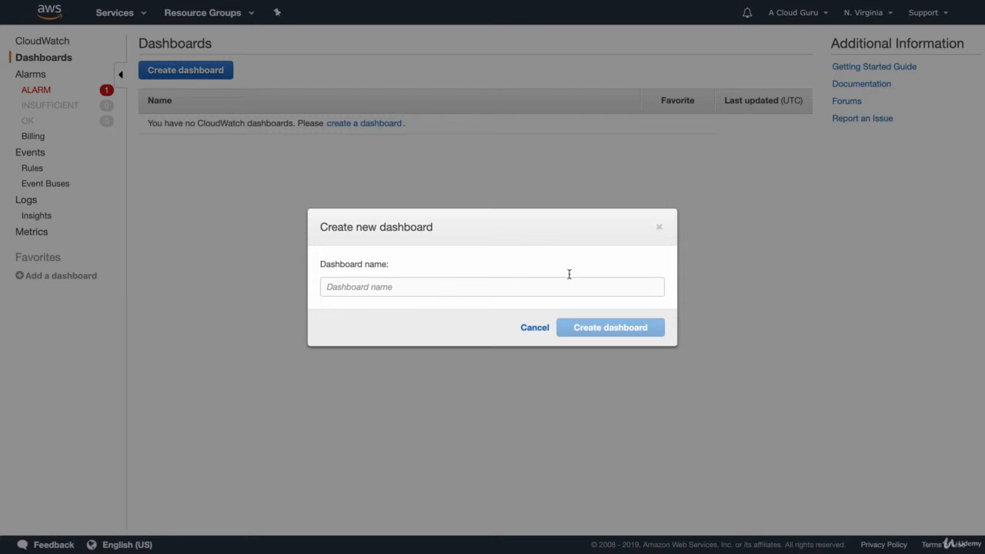
{"action": "left_click", "coordinate": [658, 227]}
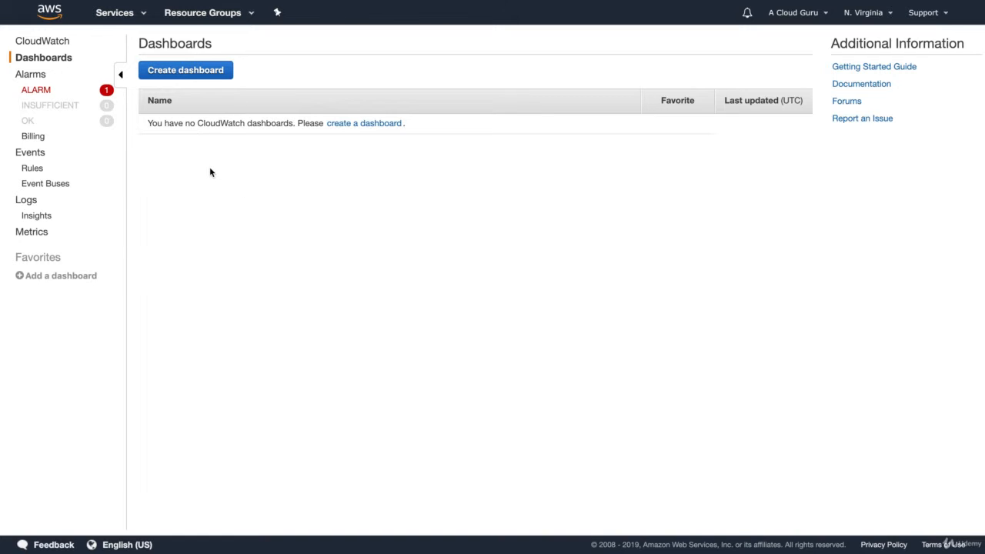
- Browse the CloudWatch Logs and Events sections and open the page for creating a new Events rule
{"action": "left_click", "coordinate": [26, 203]}
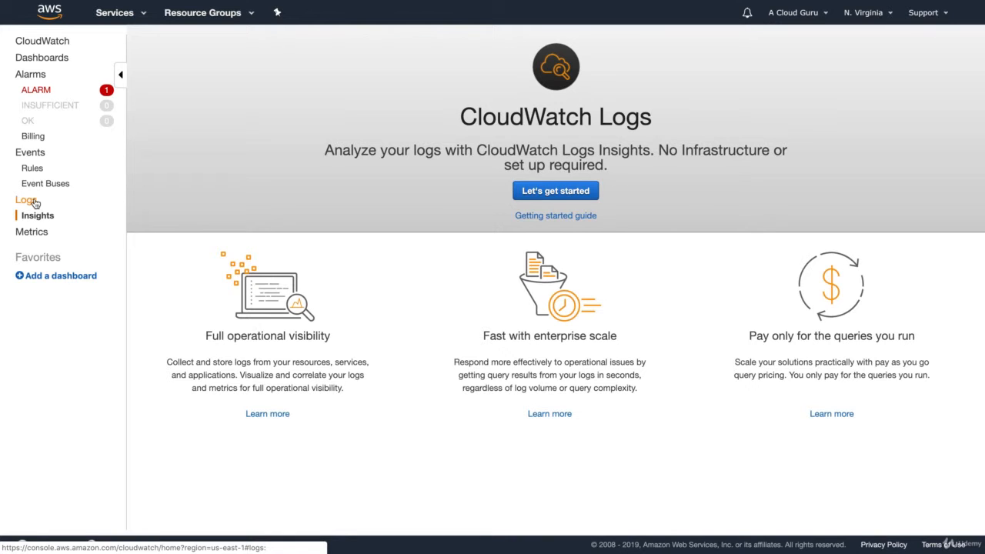
{"action": "left_click", "coordinate": [31, 154]}
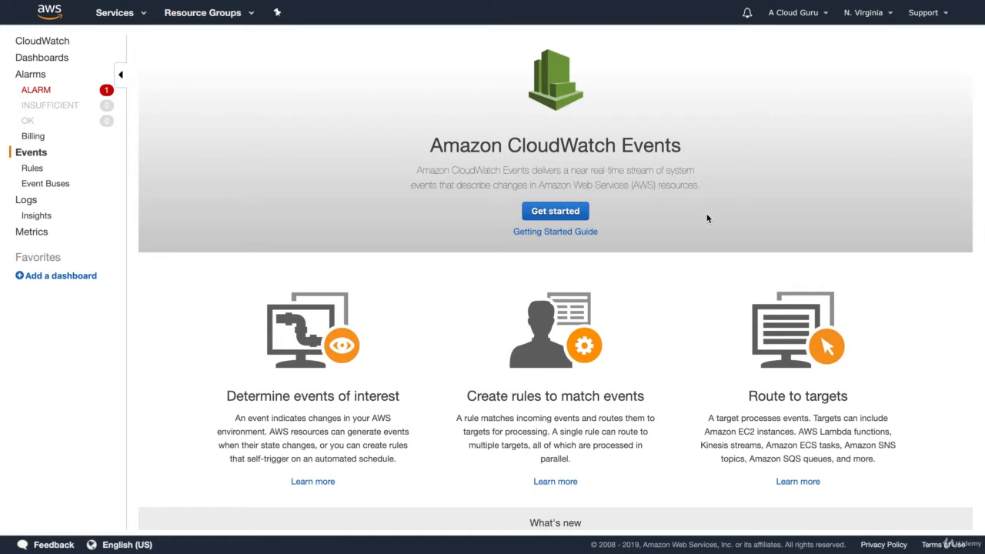
{"action": "left_click", "coordinate": [564, 216]}
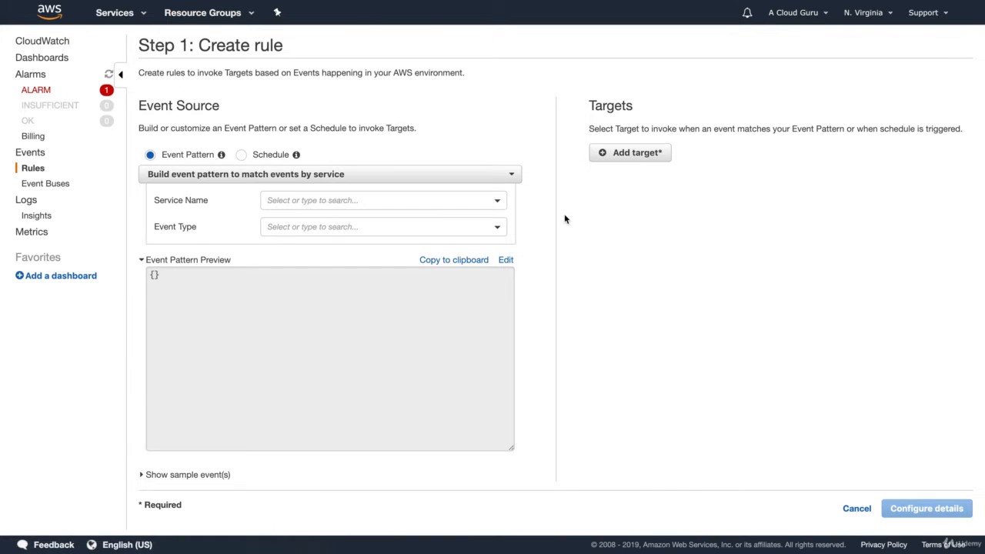